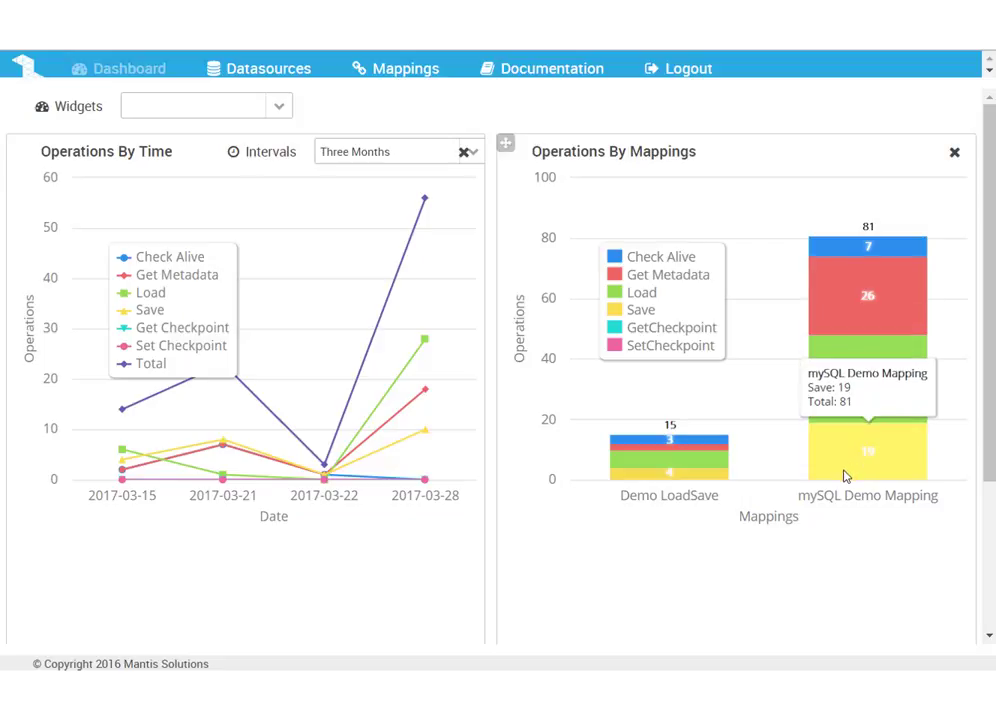
Hide the Get Metadata and Save series in the Operations By Mappings chart and the Load series in Operations By Time
left_click(648, 279)
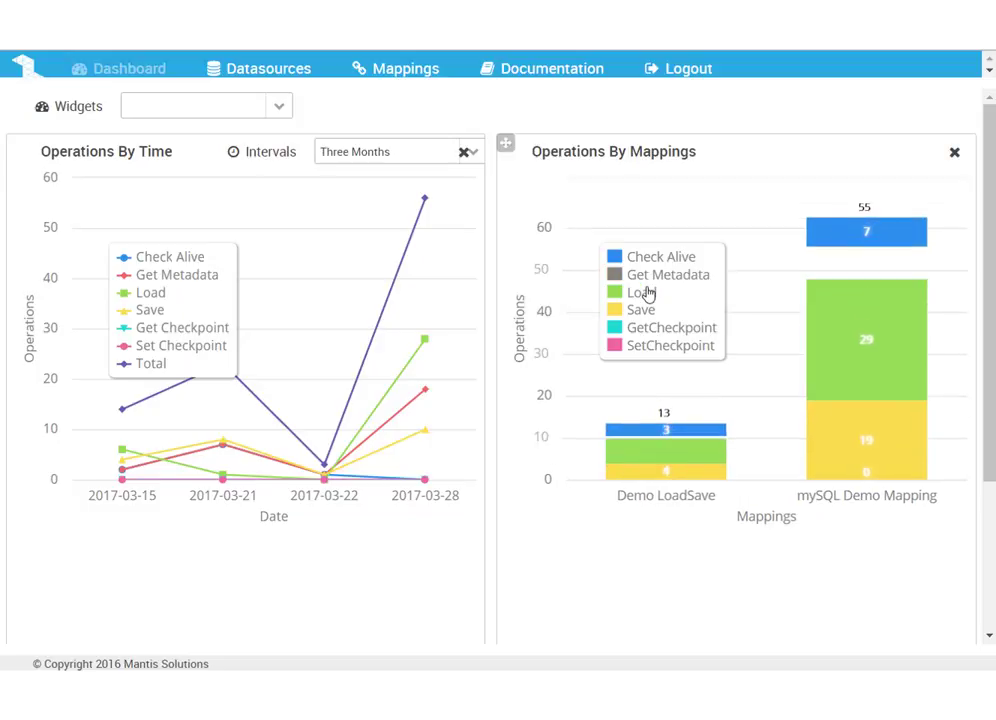
left_click(655, 318)
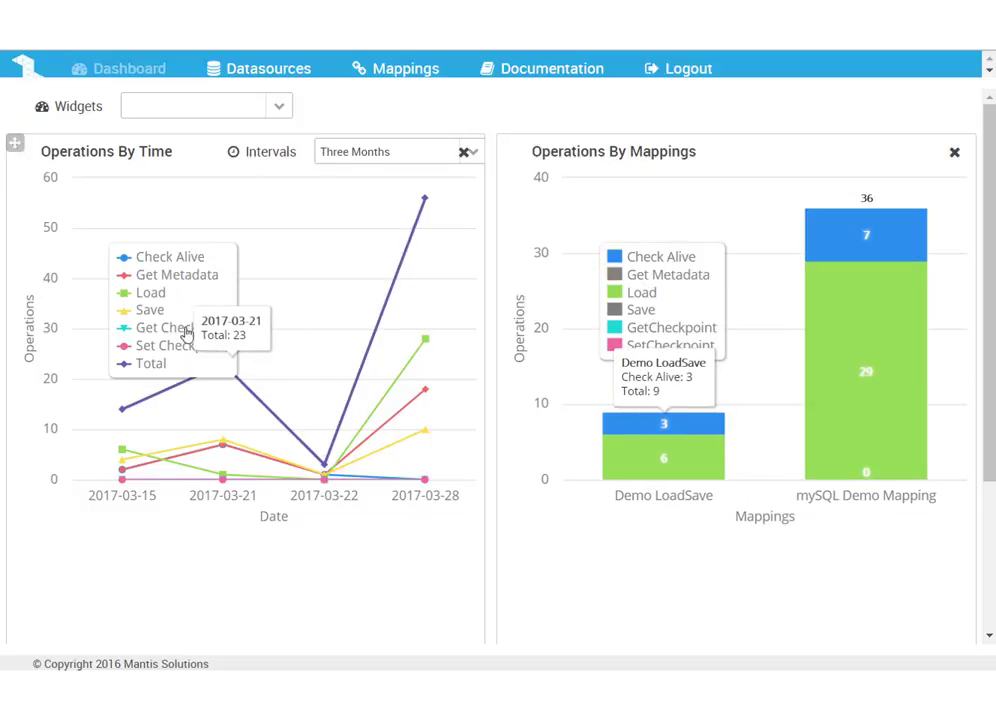
left_click(152, 294)
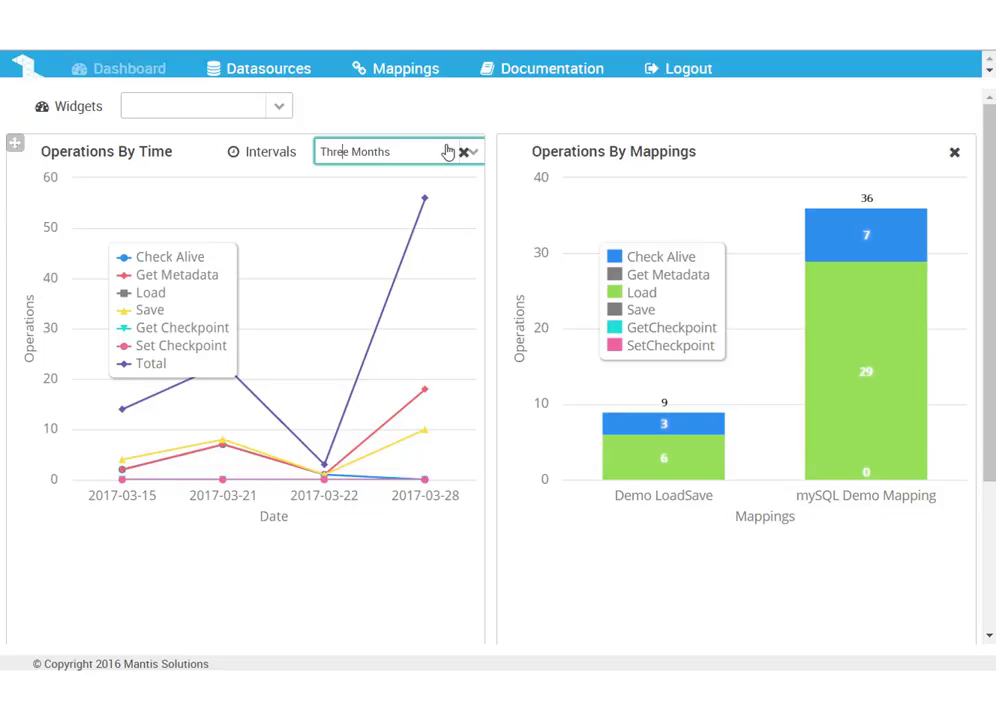
Set the Operations By Time interval to One Year and hide that chart's Save series
key("ctrl+a")
type("o")
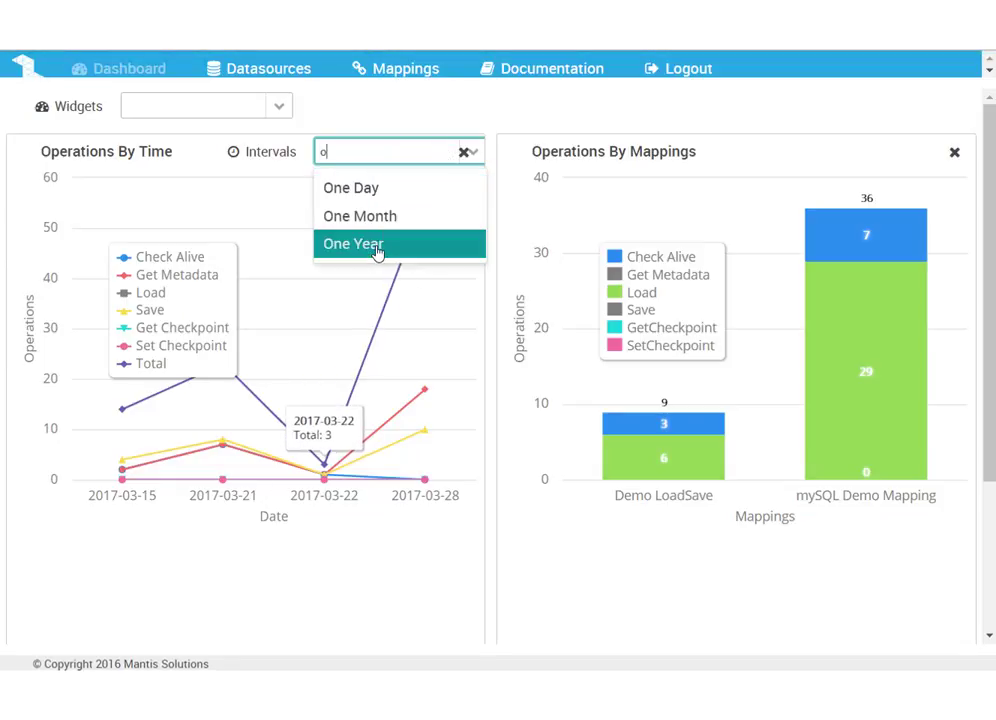
left_click(377, 252)
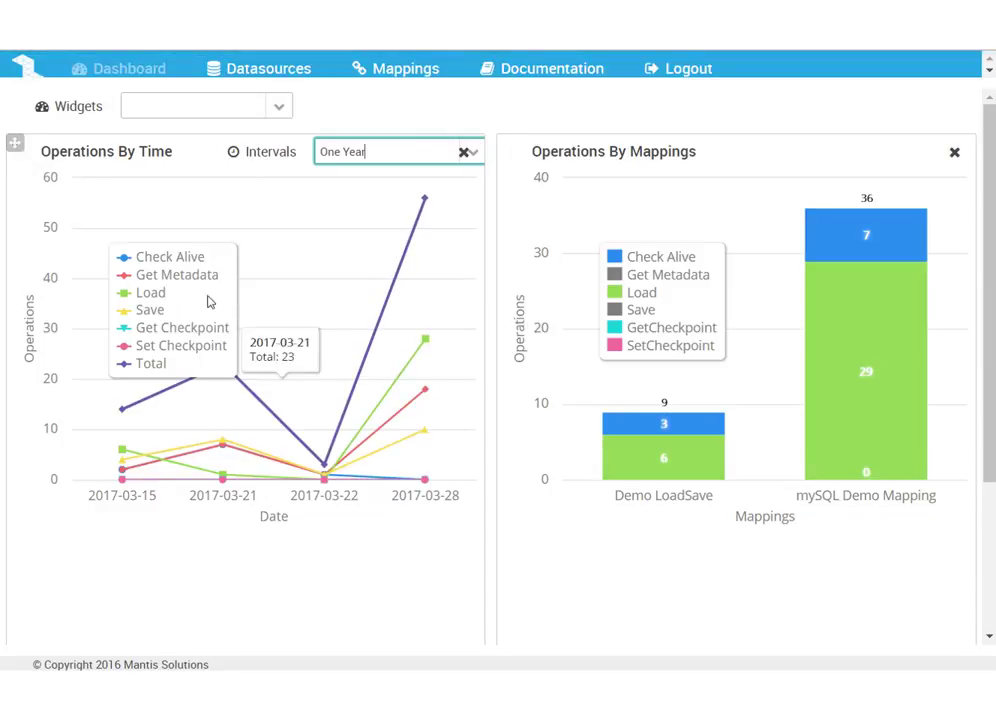
left_click(145, 313)
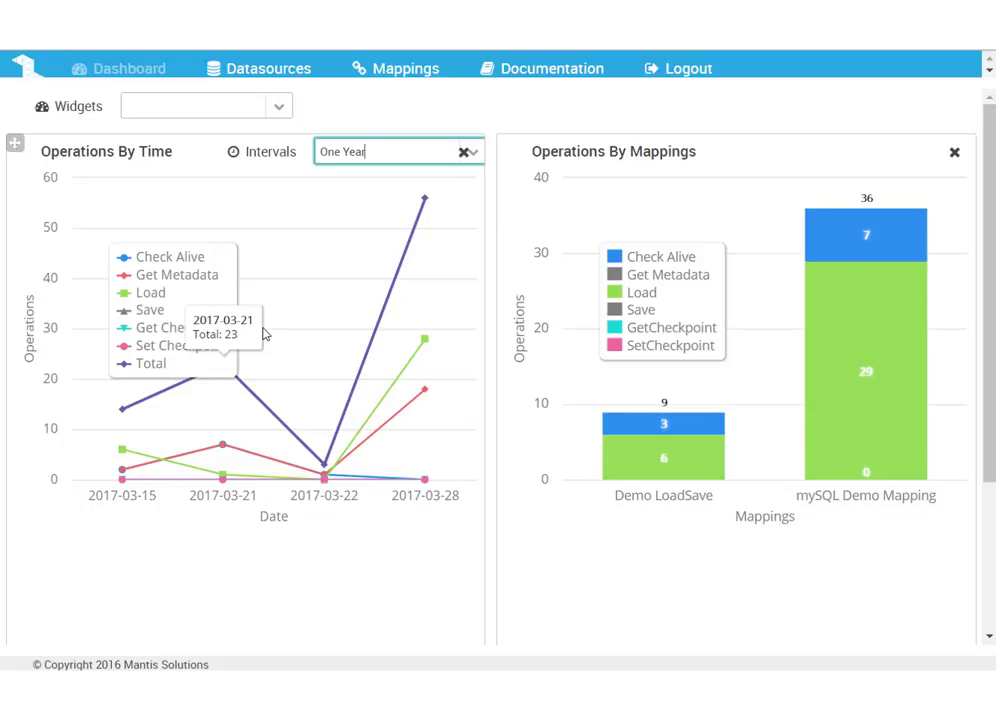
View the details of the MySQL Database in the Cloud datasource, then close them
left_click(262, 70)
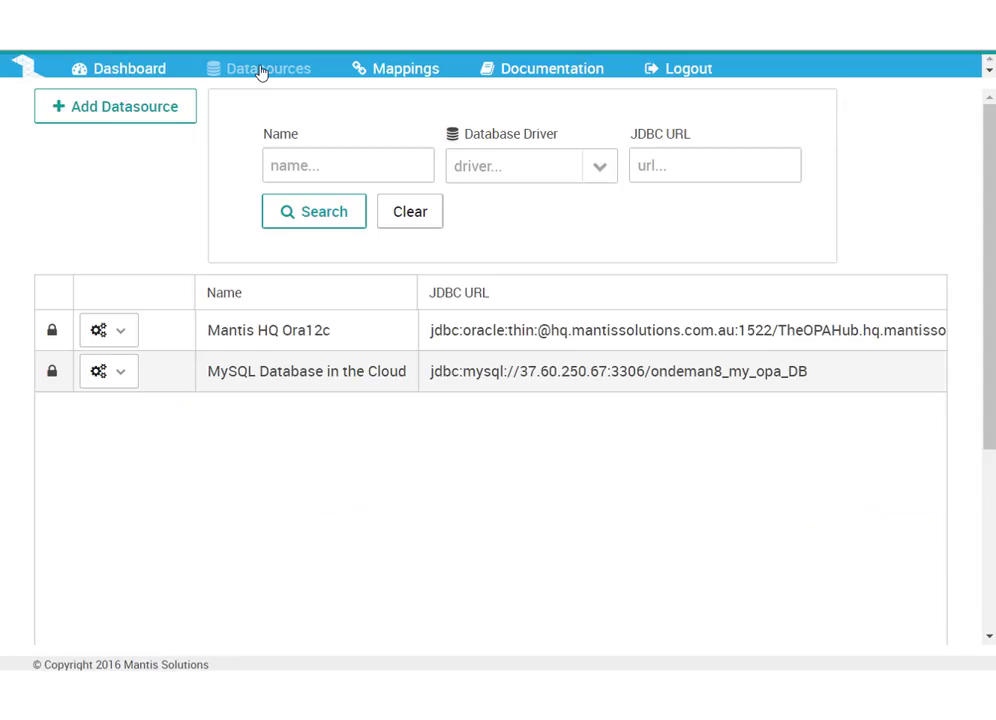
left_click(108, 371)
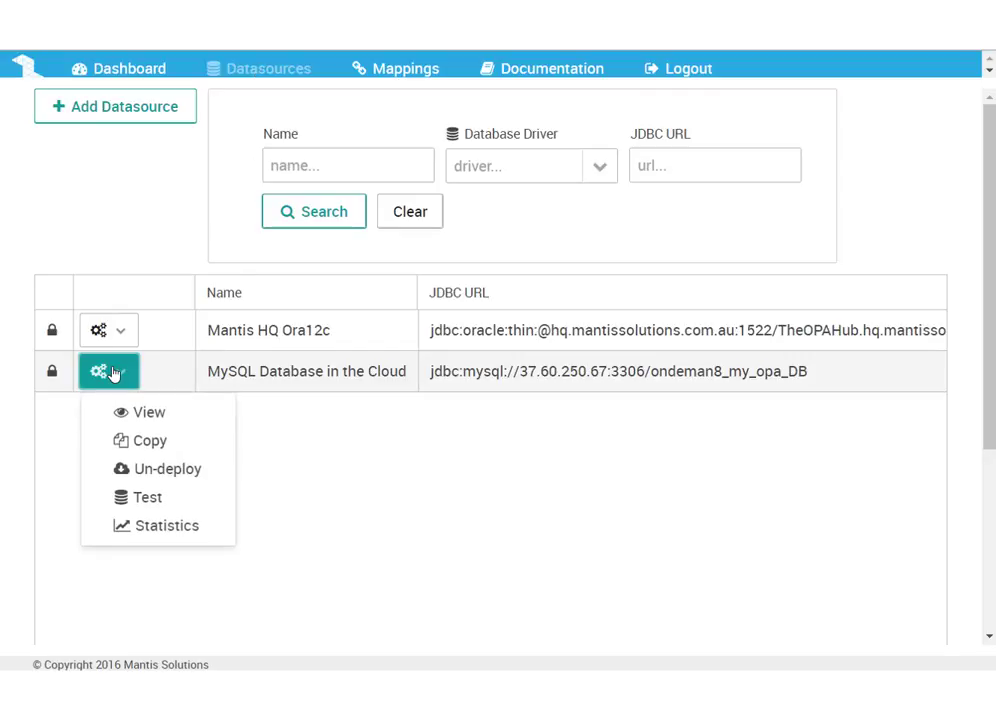
left_click(150, 414)
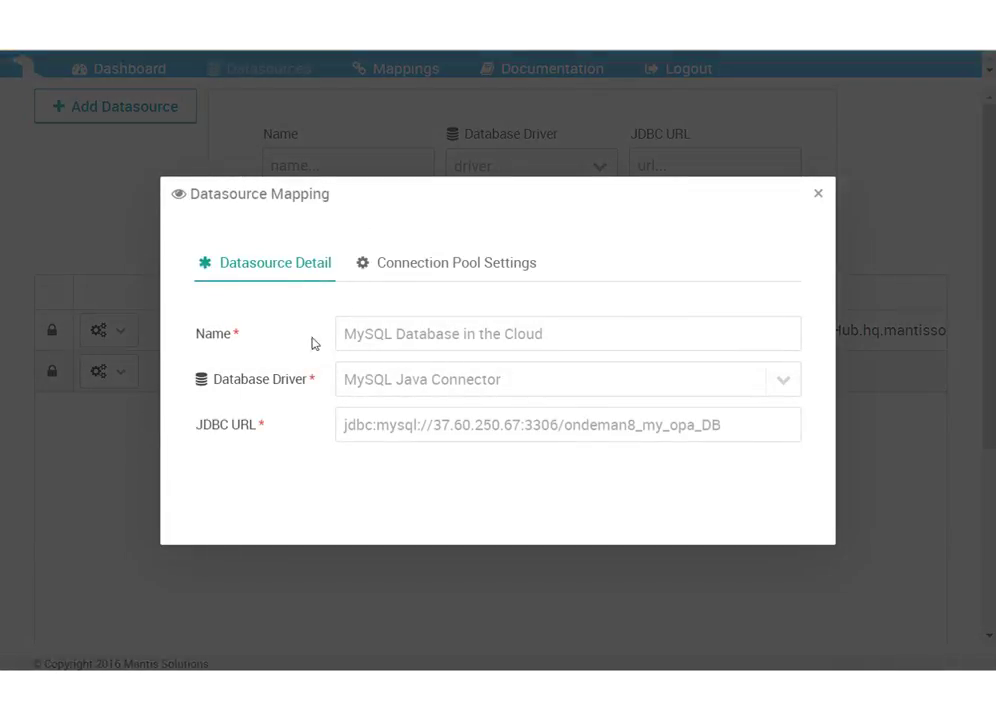
left_click(818, 194)
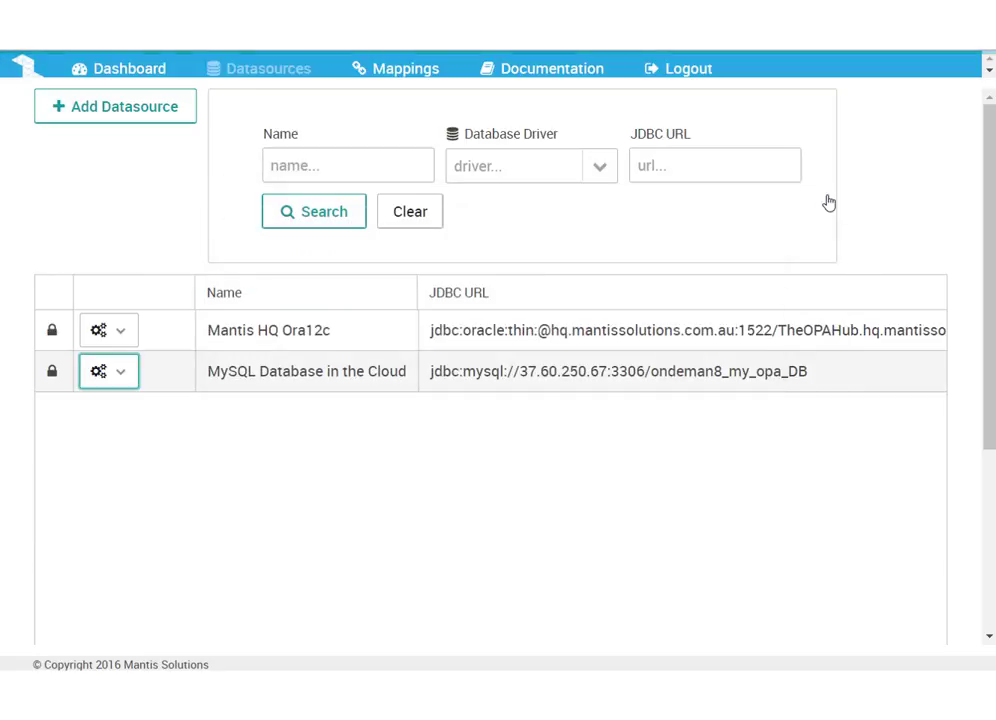
View the details of the mySQL Demo Mapping, including its Debug Mode option, and close them
left_click(377, 69)
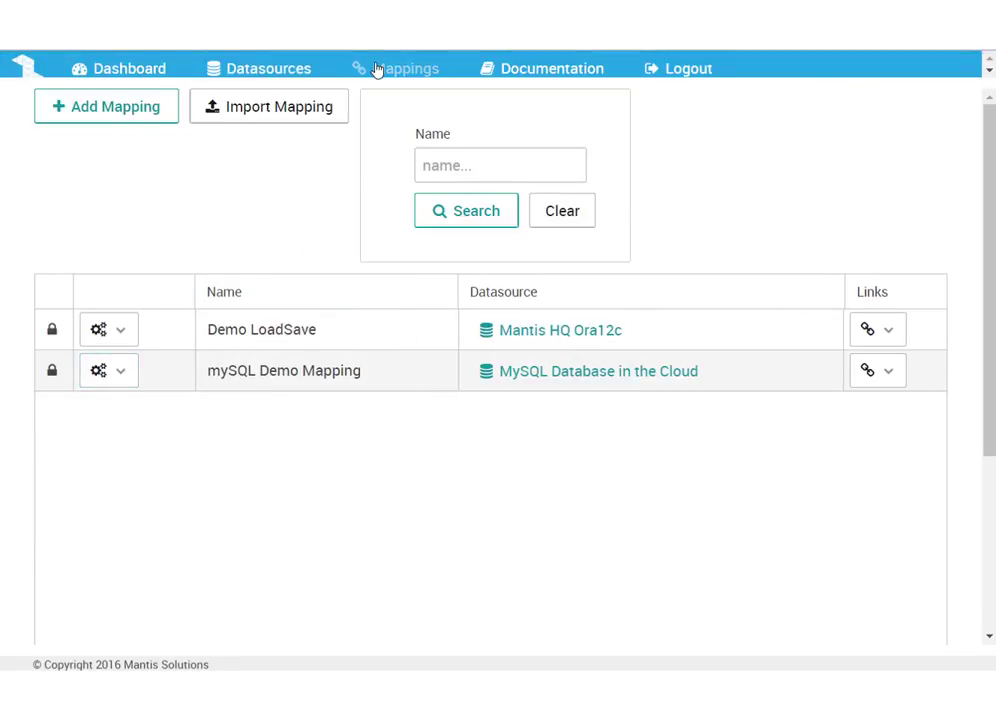
left_click(125, 374)
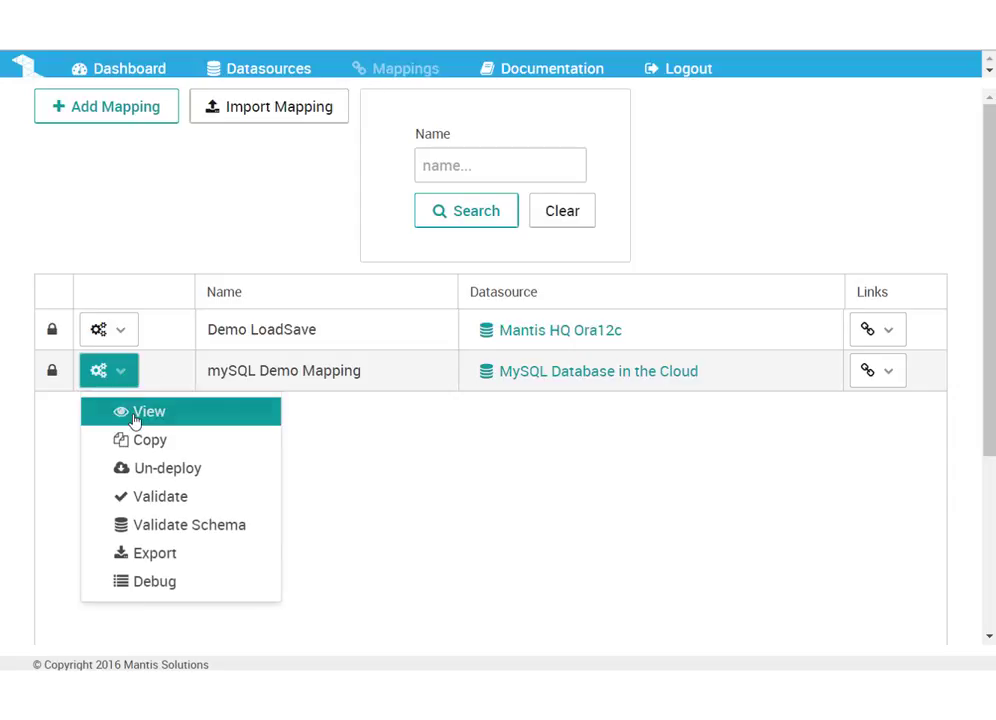
left_click(131, 415)
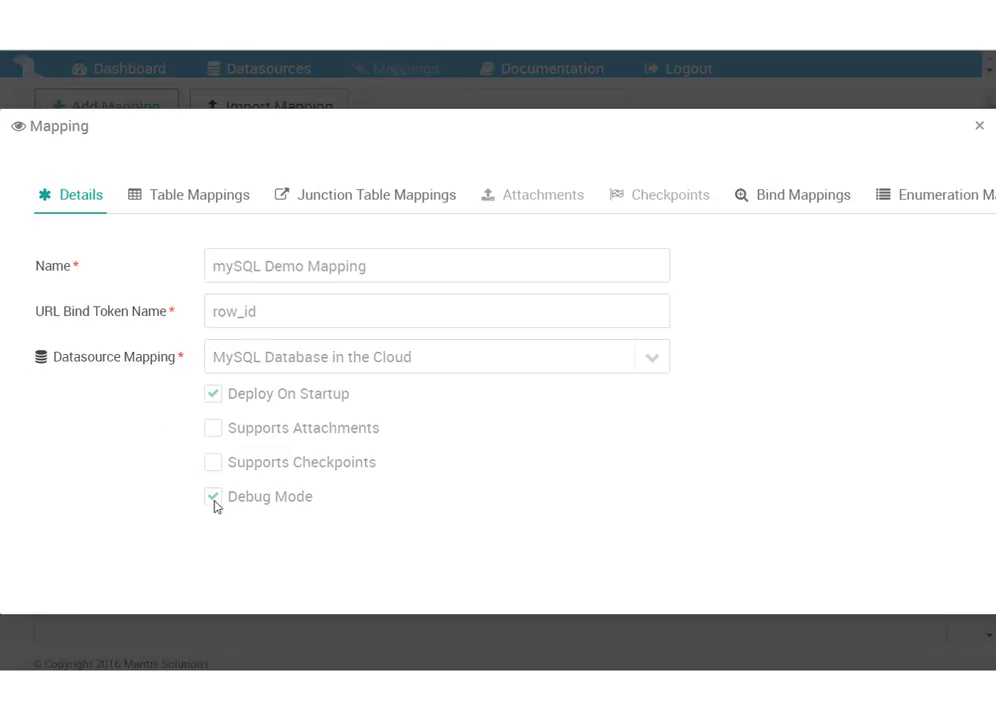
mouse_move(215, 500)
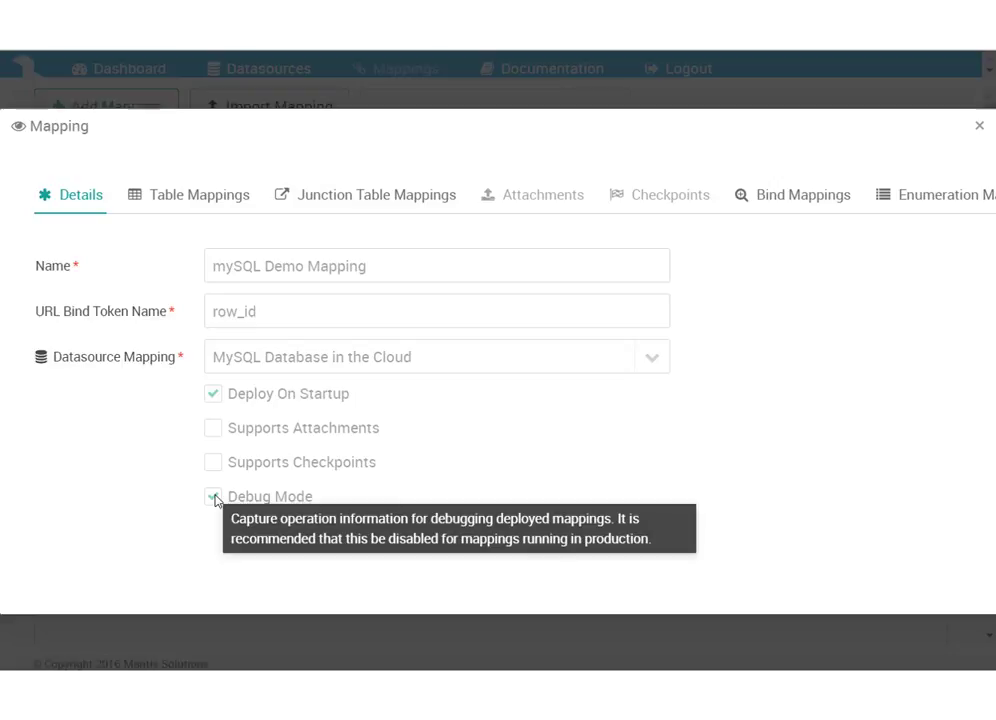
left_click(979, 127)
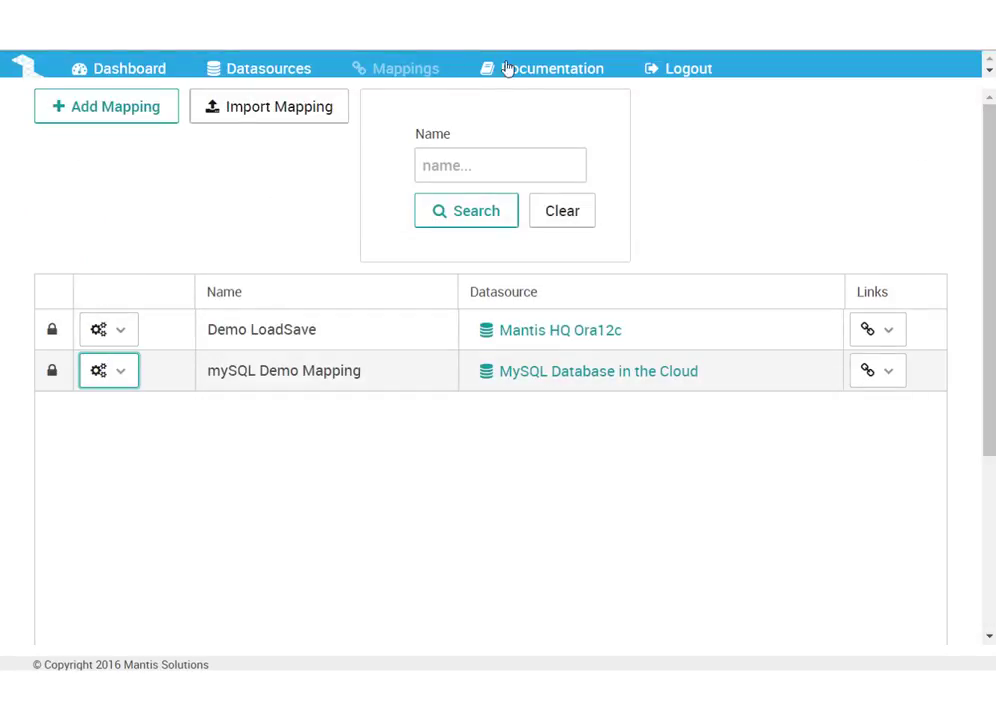
left_click(227, 70)
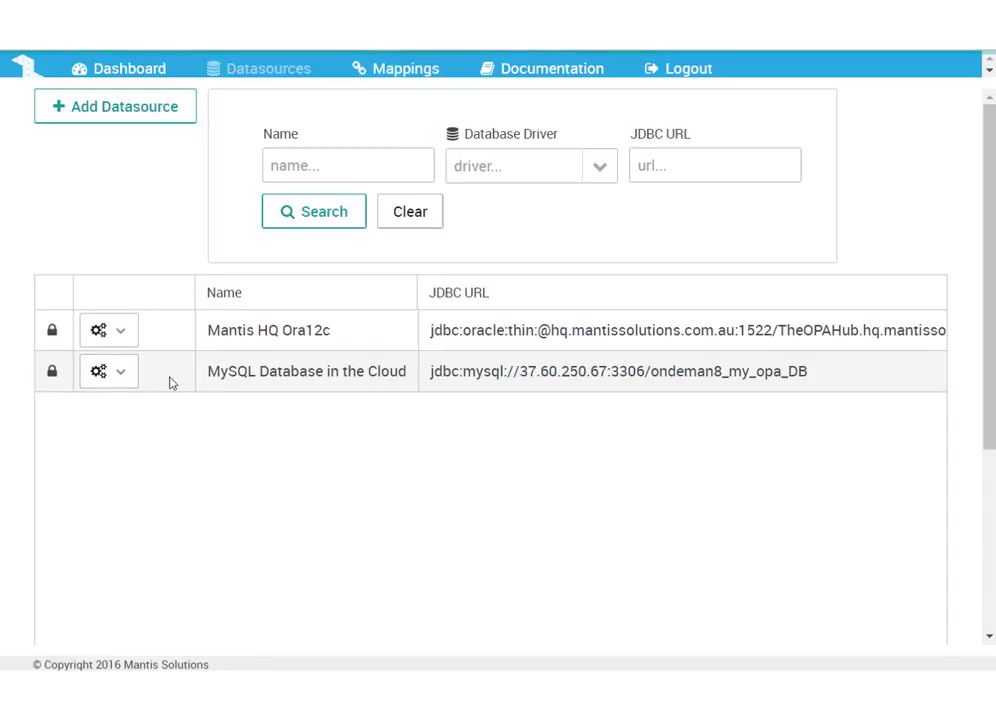
left_click(122, 374)
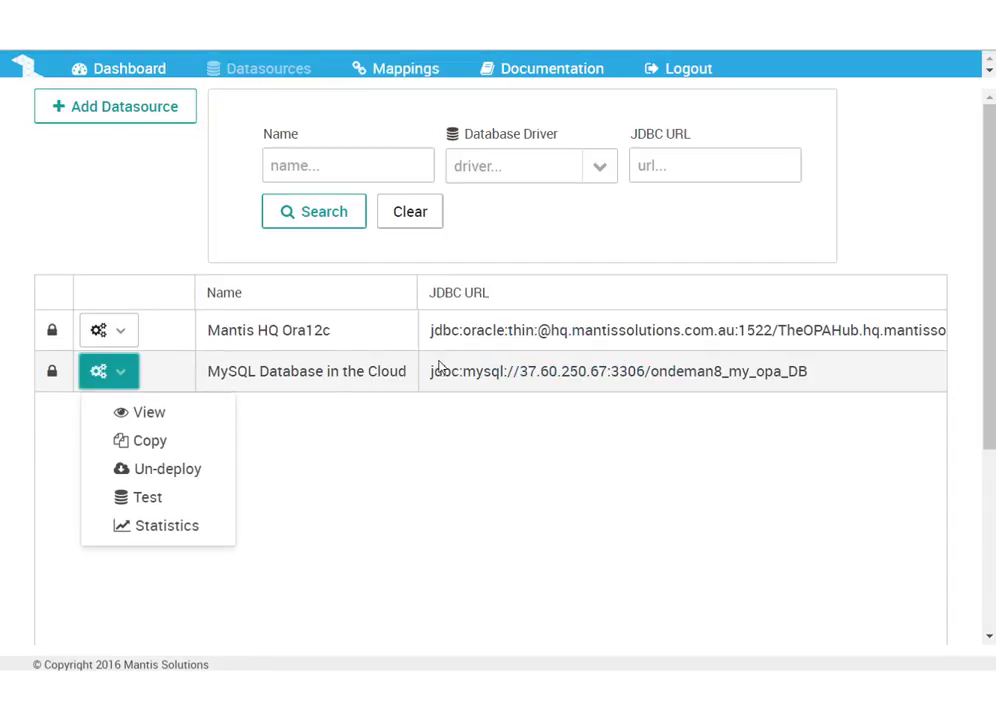
left_click(391, 78)
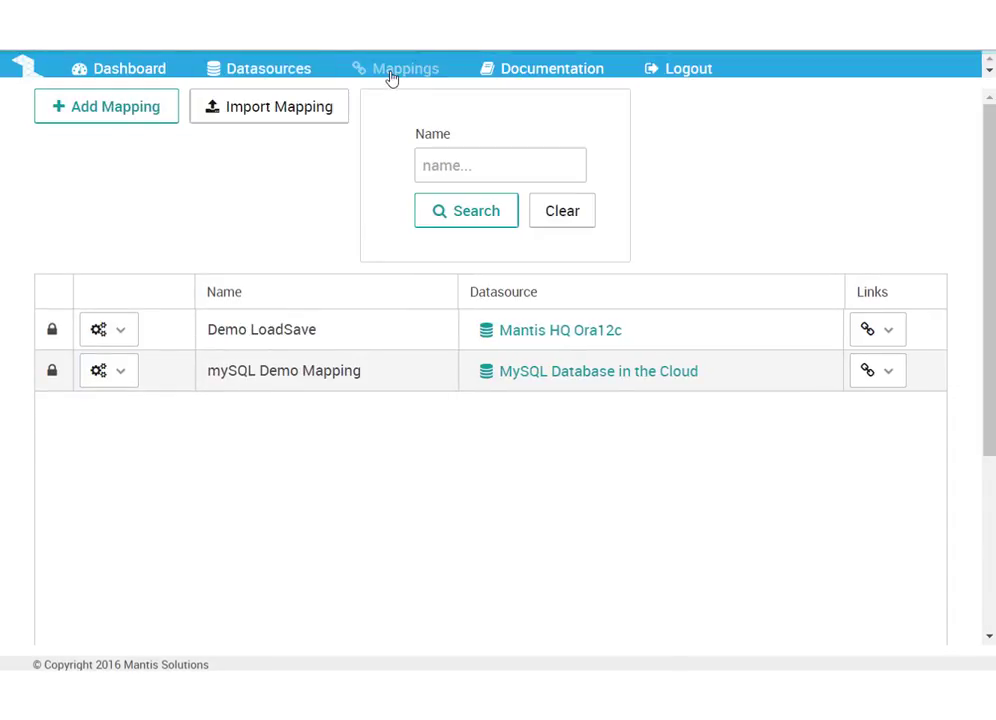
Open the debug events of the mySQL Demo Mapping and view the SELECT statement logged for the Load action
left_click(122, 376)
left_click(155, 588)
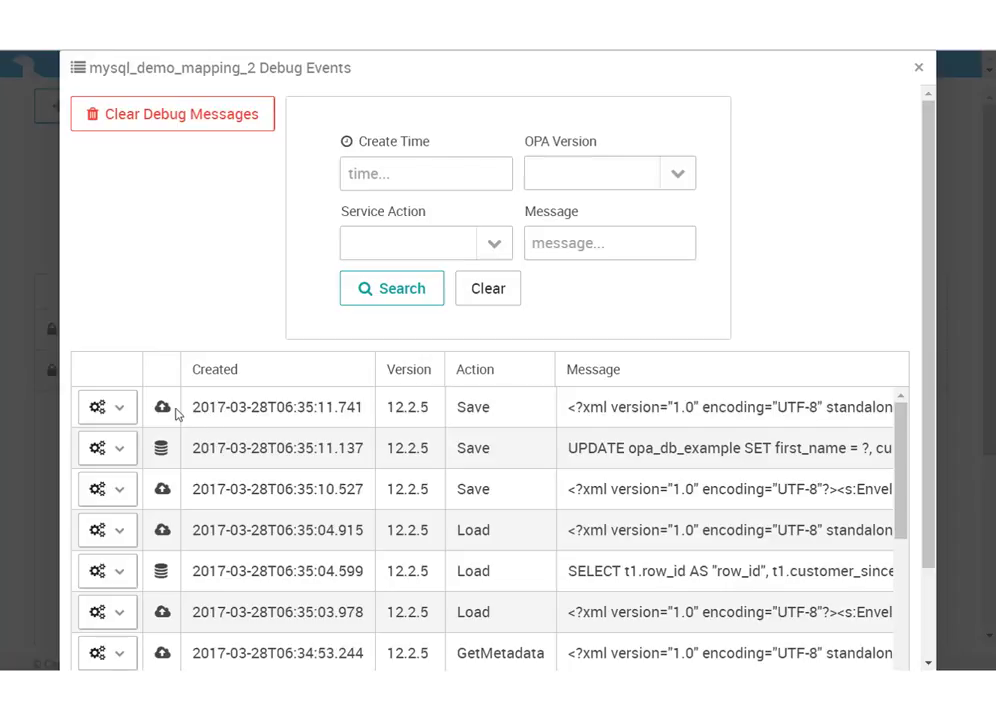
left_click(130, 452)
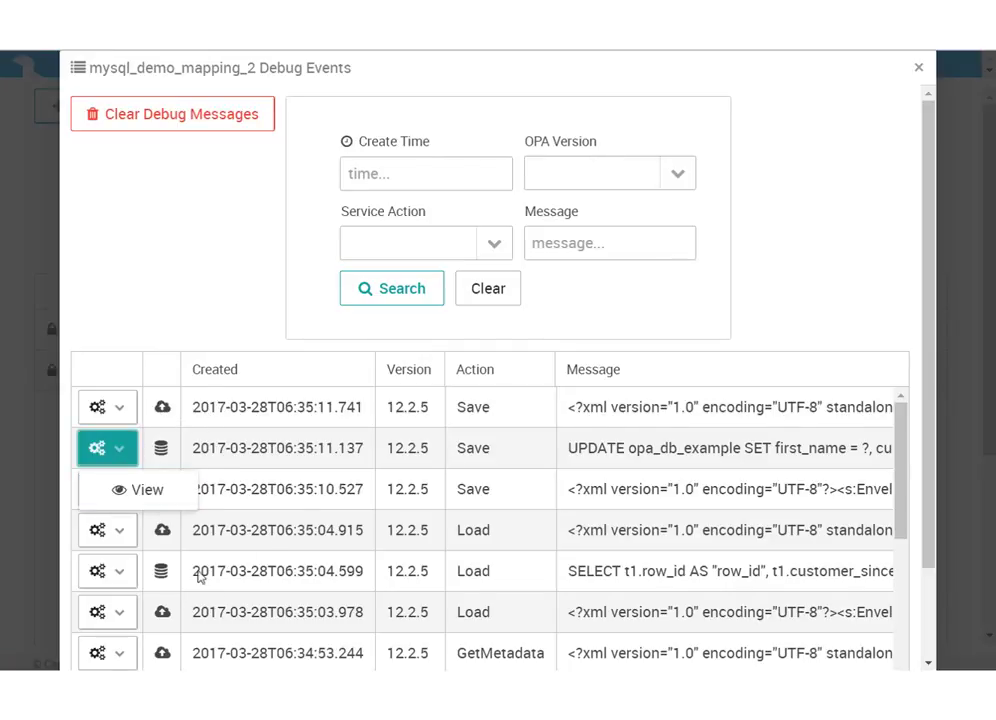
left_click(122, 571)
left_click(134, 627)
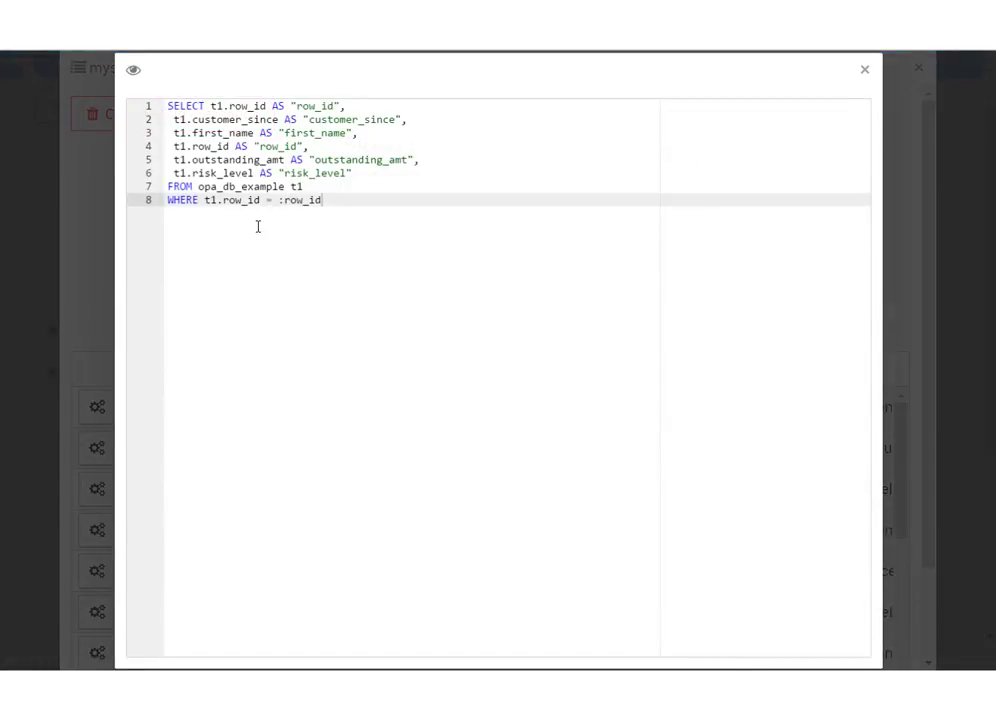
left_click(865, 72)
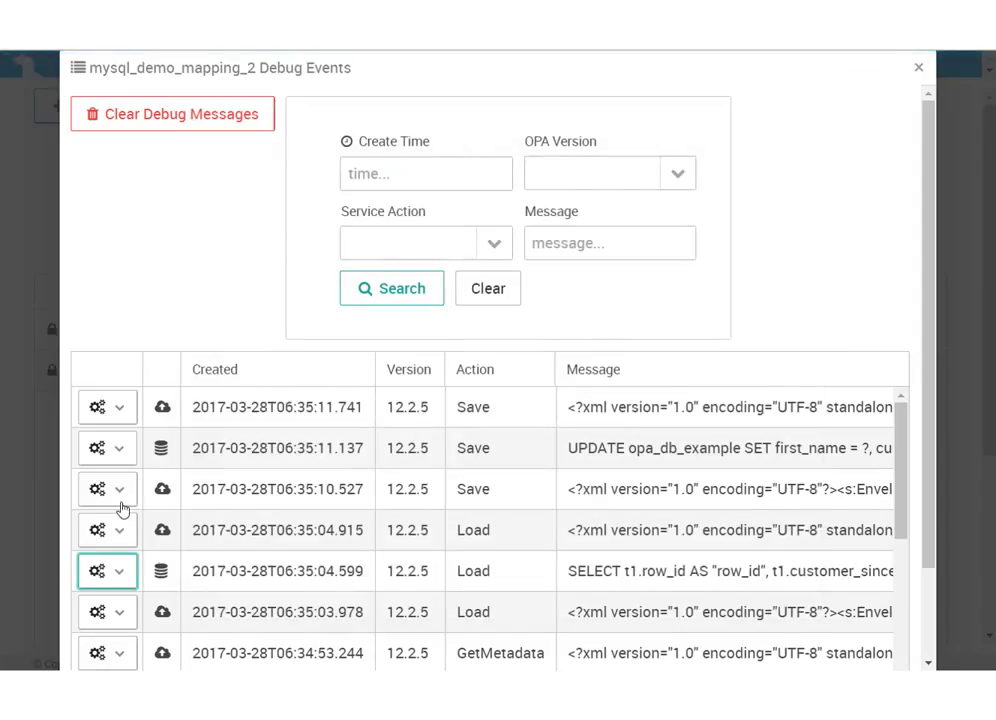
View the XML response of the Load event logged at 06:35:04.915, highlight its customer_since date, and close the debug events
left_click(115, 537)
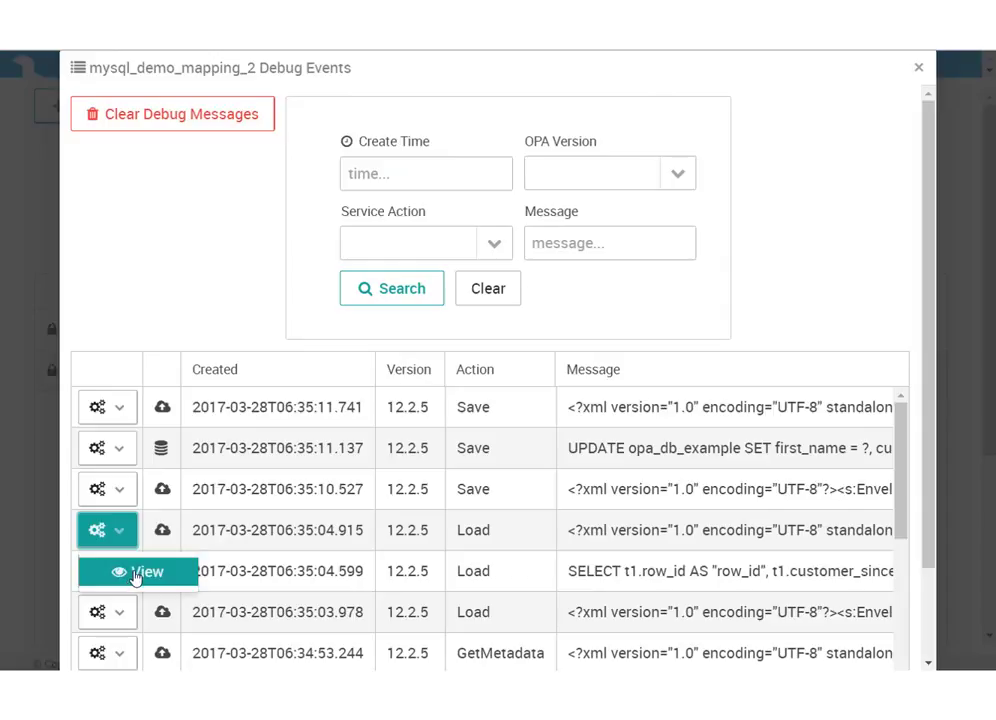
left_click(135, 578)
left_click(163, 530)
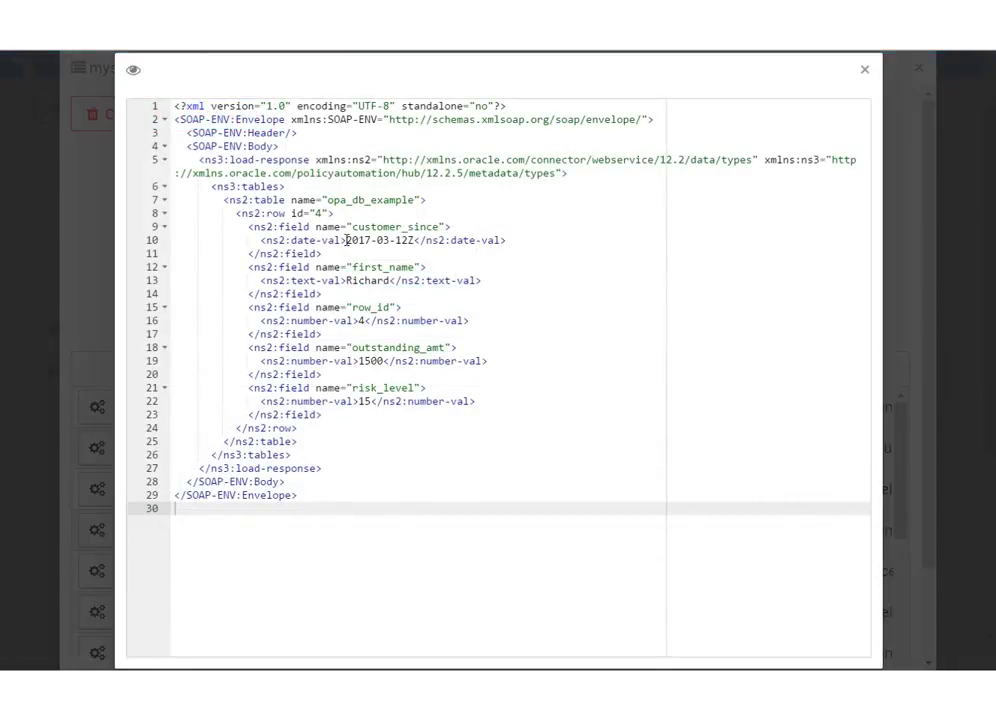
left_click_drag(346, 240, 414, 244)
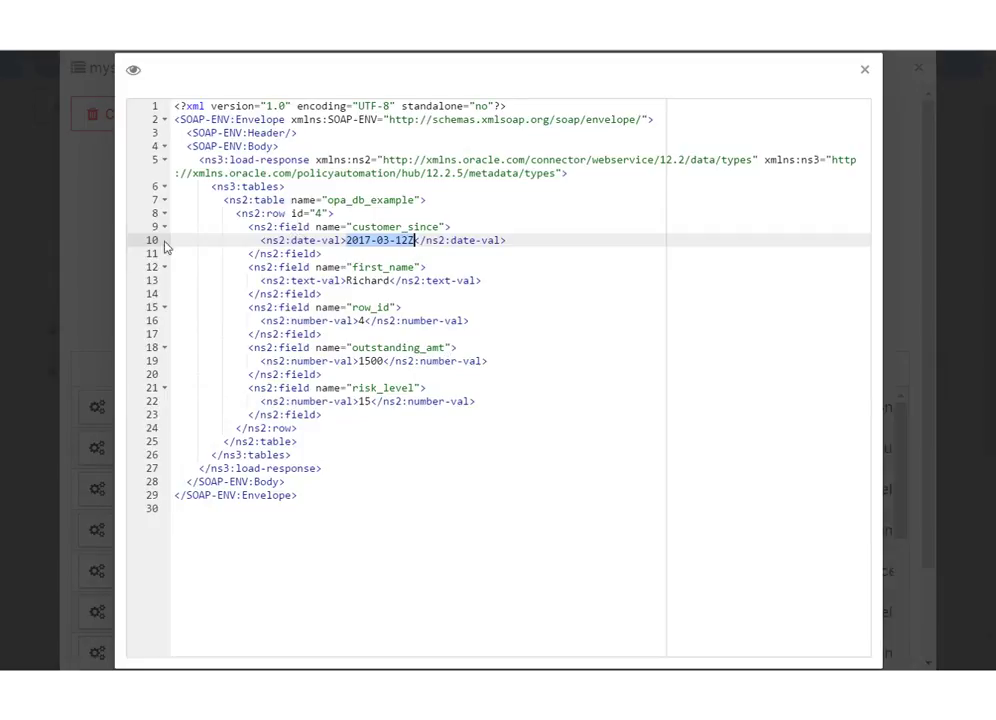
left_click(865, 70)
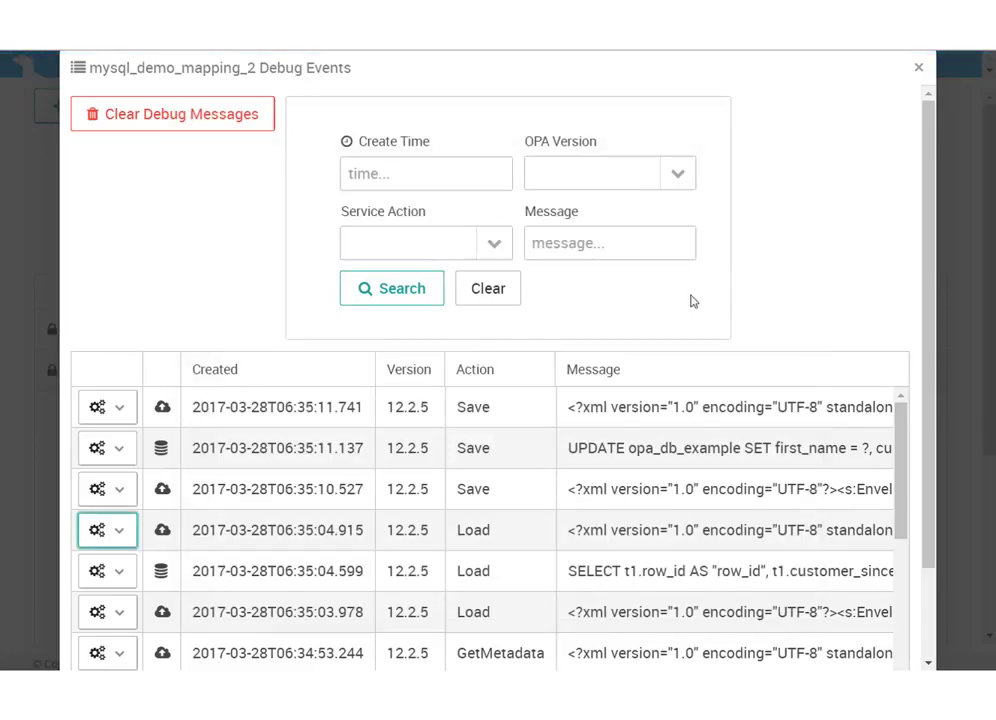
left_click(383, 173)
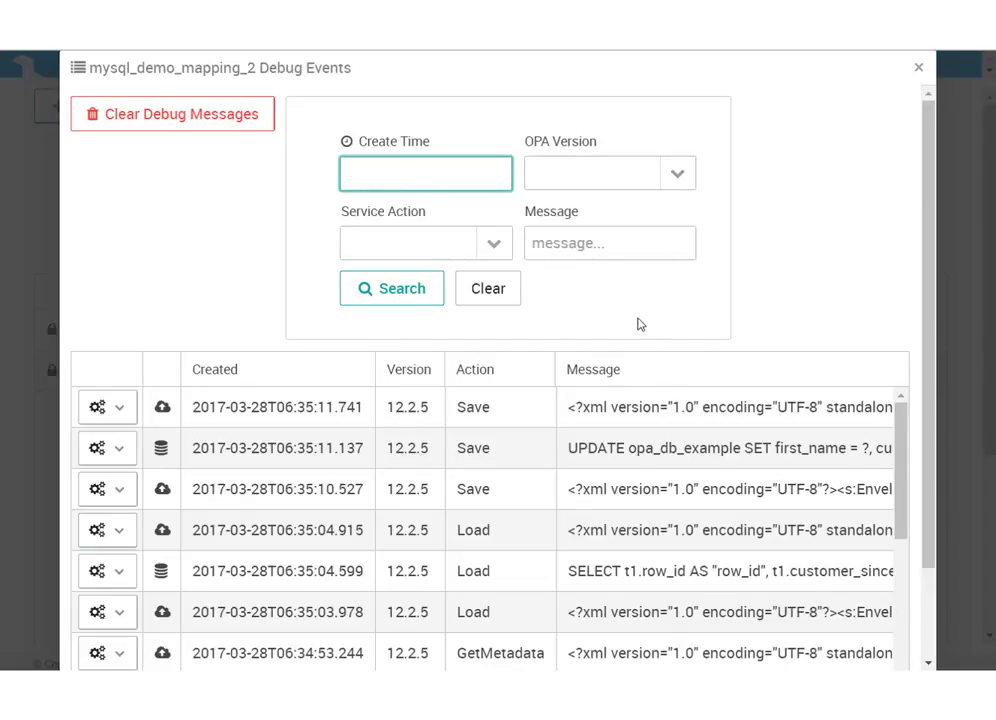
left_click(919, 71)
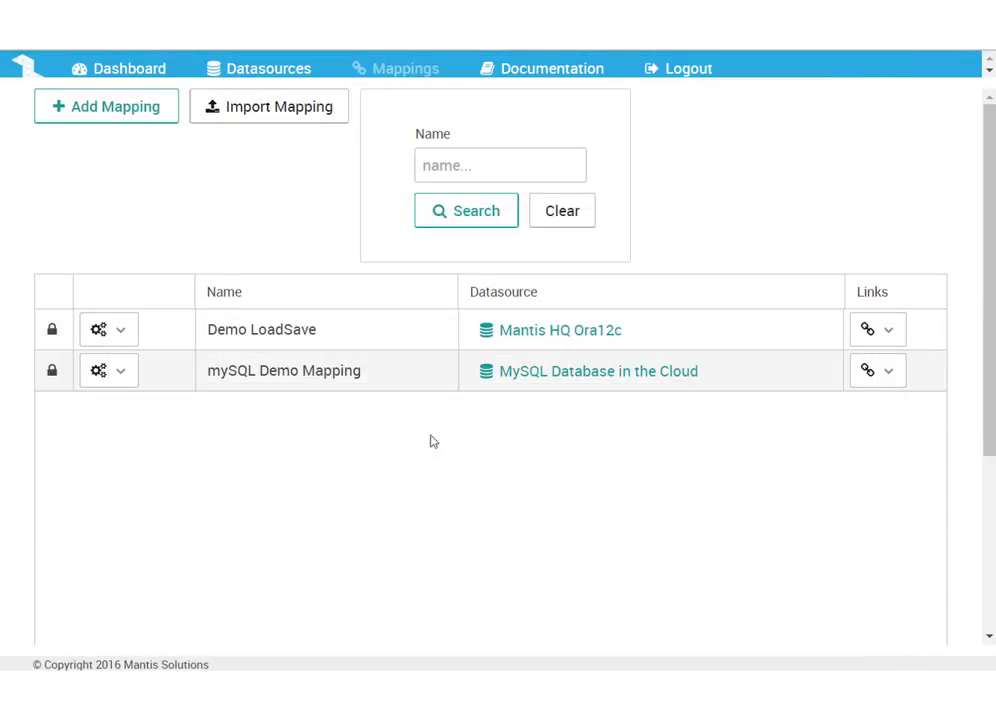
Open the mySQL Demo Mapping again in view mode
left_click(124, 383)
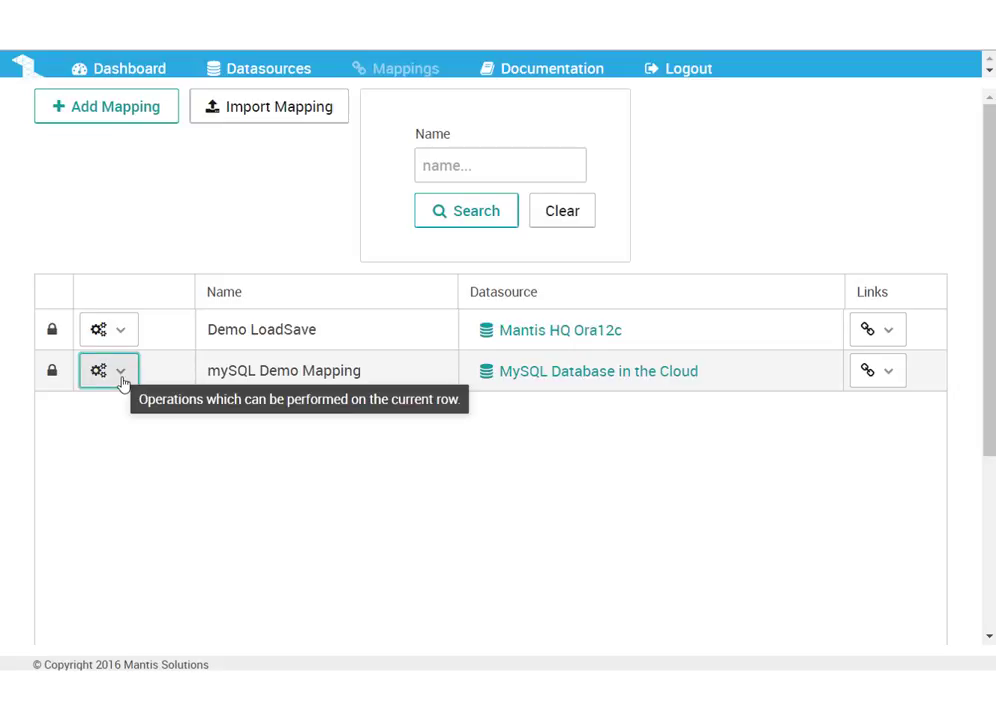
left_click(143, 418)
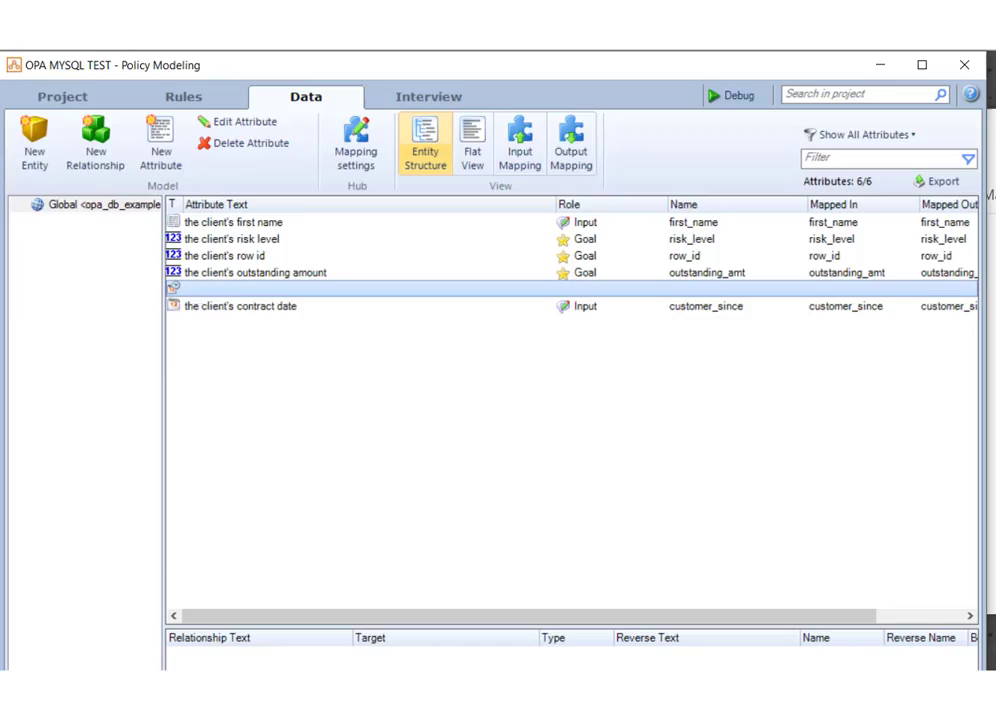
In Policy Modeling, inspect how "the client's row id" attribute is mapped in and out, leaving its settings unsaved
double_click(285, 256)
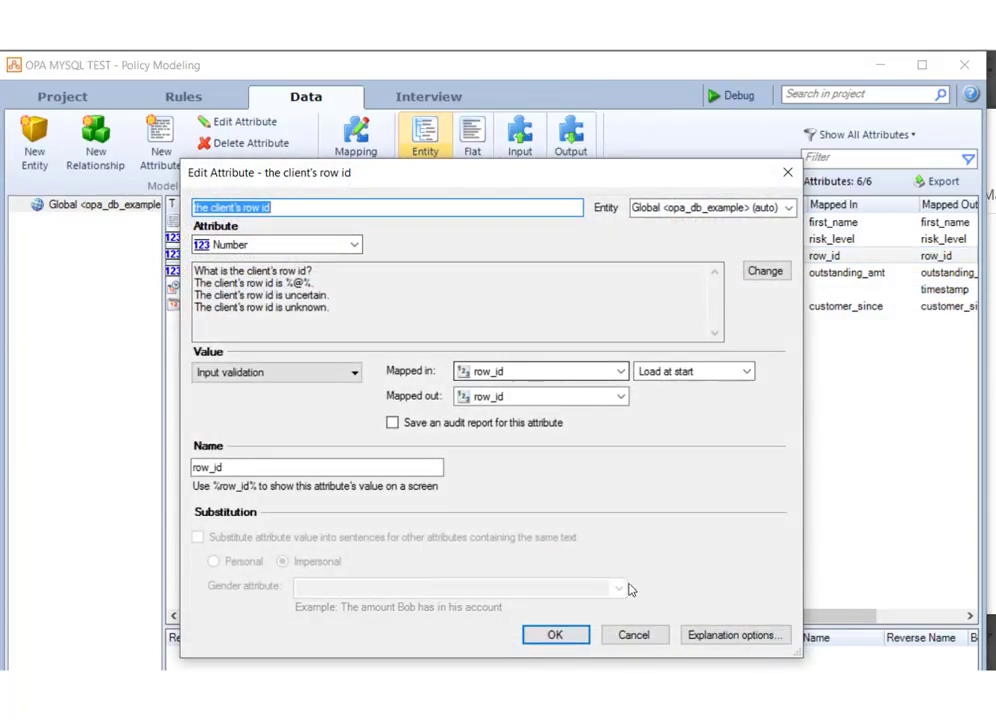
left_click(632, 640)
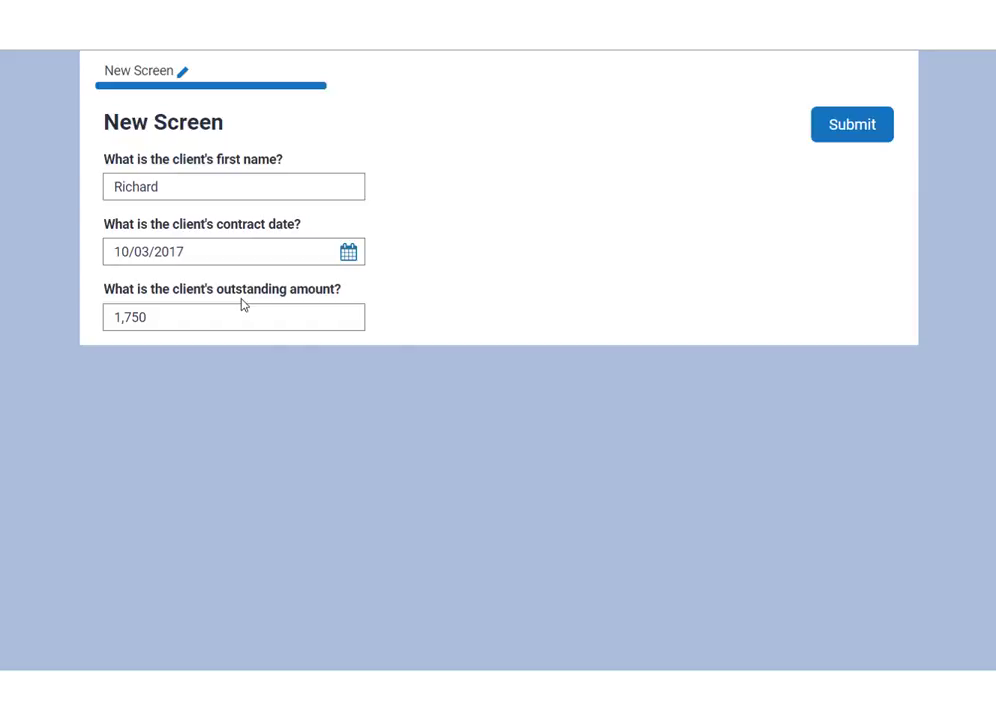
In the web interview, set the client's outstanding amount to 1850 and submit the form
left_click(138, 316)
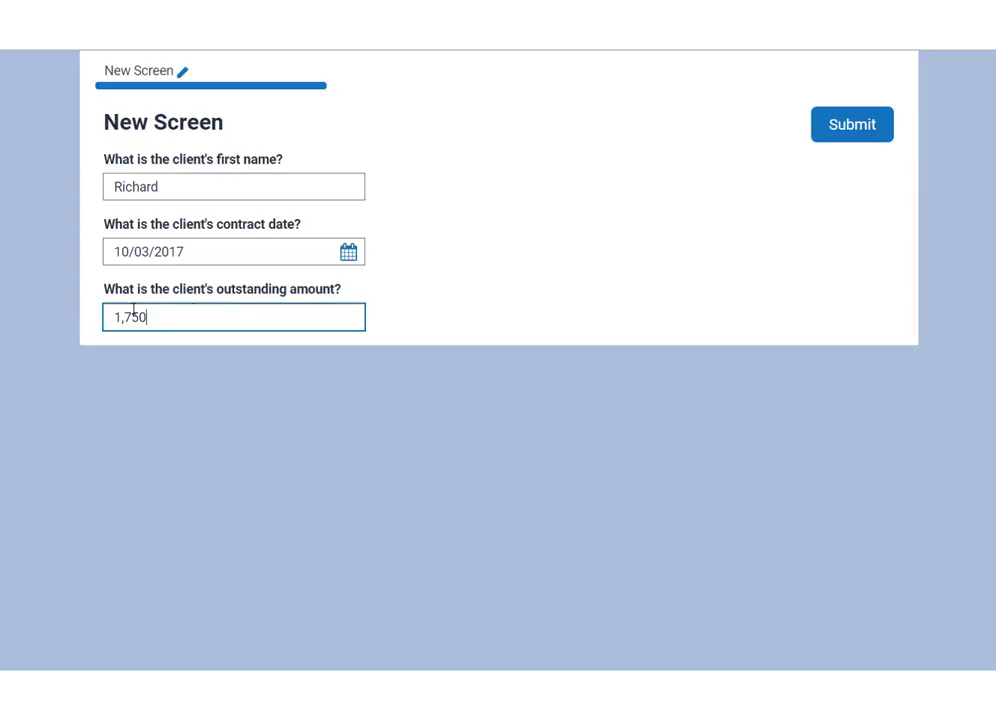
double_click(138, 316)
type("1")
left_click(854, 134)
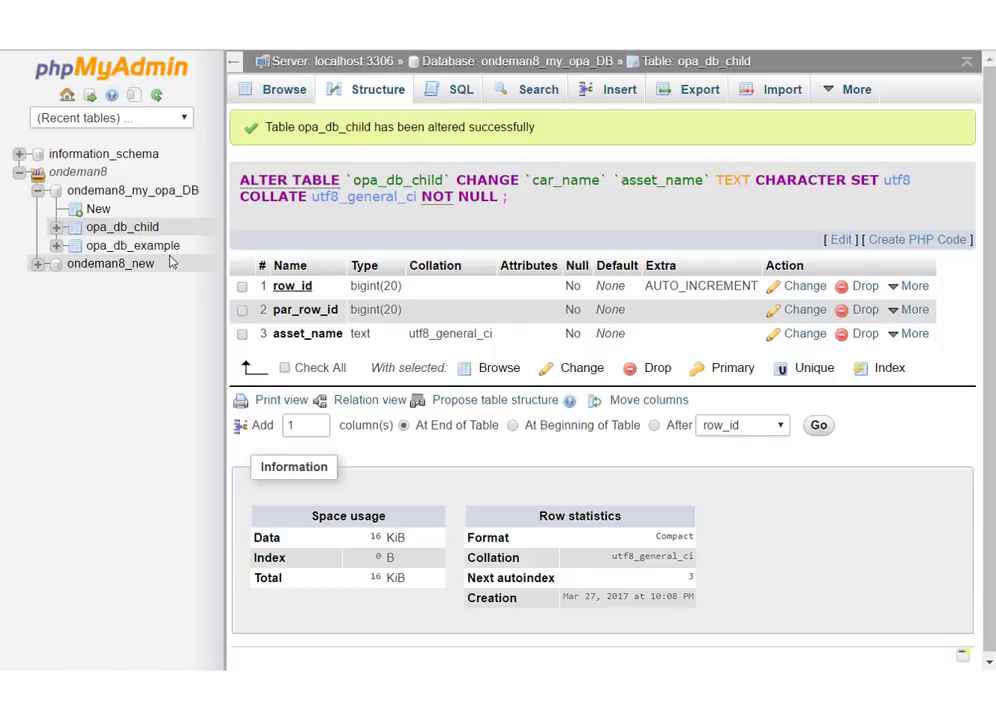
In phpMyAdmin, browse the rows of the opa_db_child table and of the opa_db_example table
left_click(122, 227)
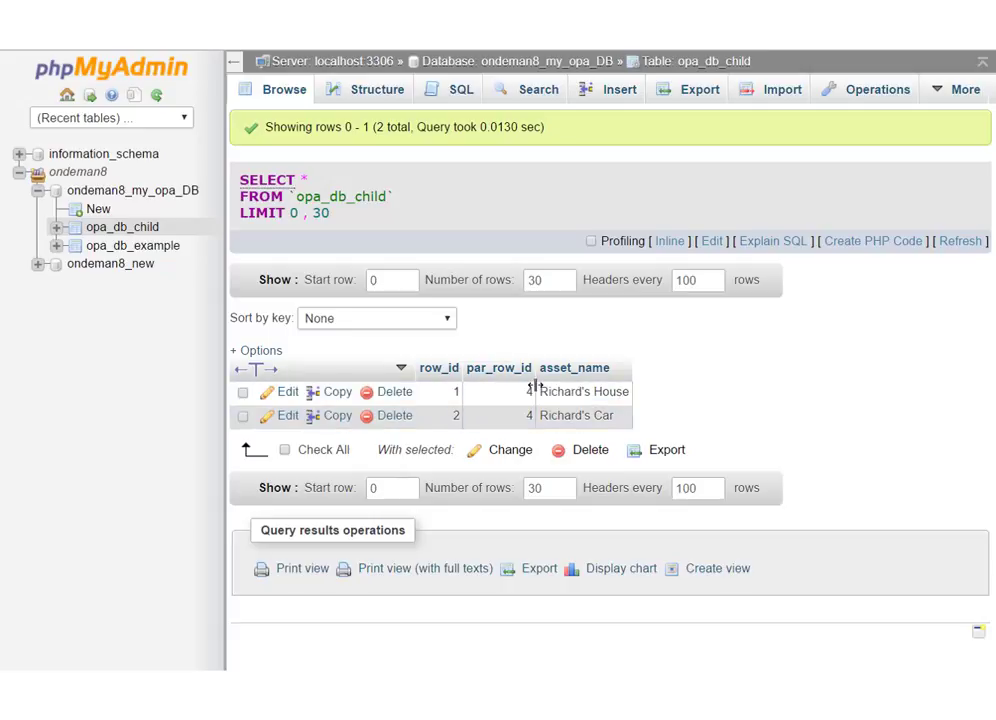
left_click(144, 254)
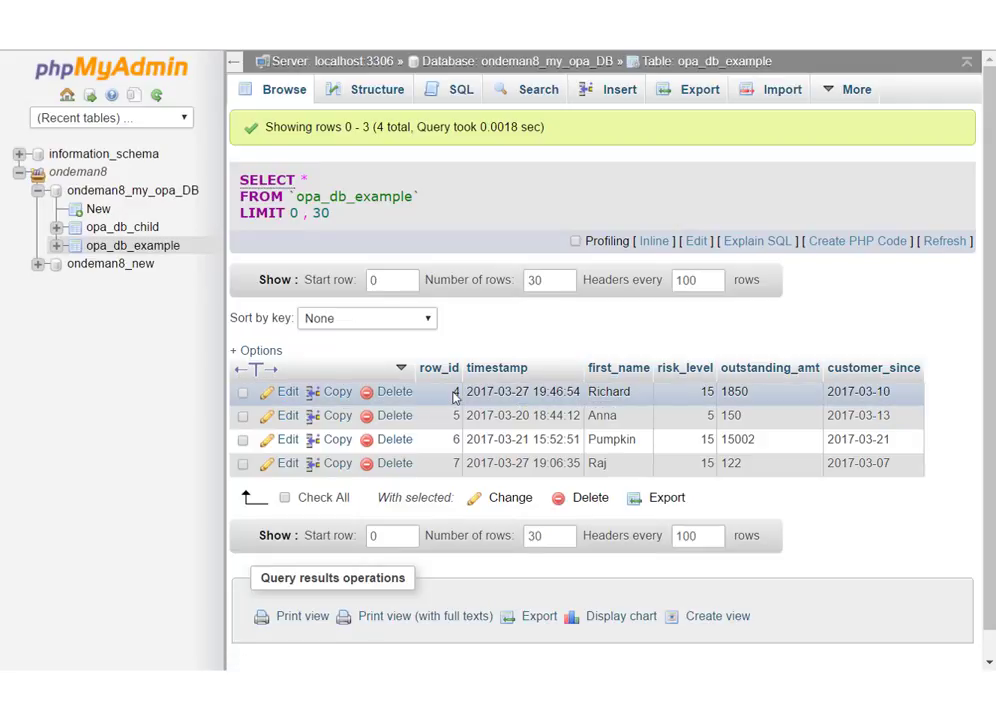
In the Mantis connector, open the mySQL Demo Mapping in view mode and show its table mappings
left_click(133, 234)
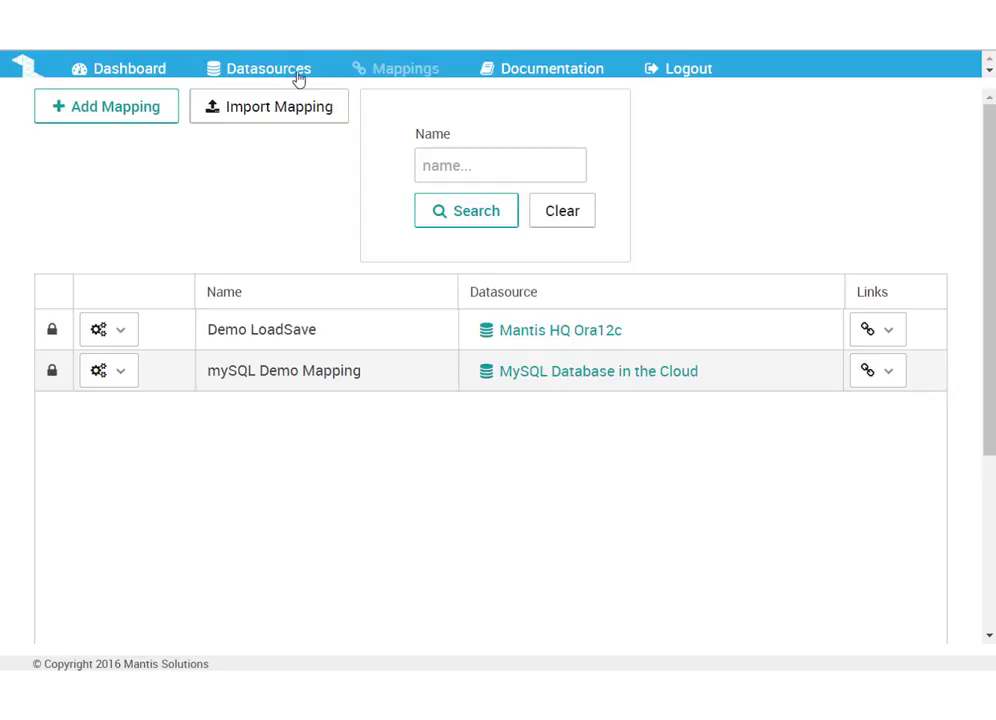
left_click(127, 372)
left_click(149, 414)
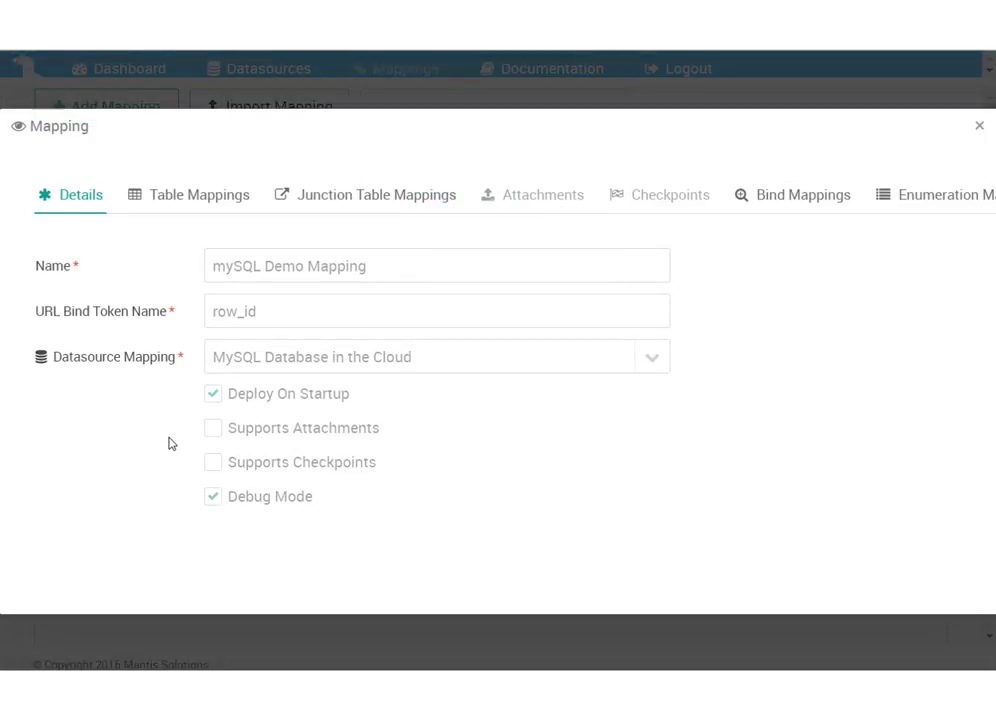
left_click(204, 197)
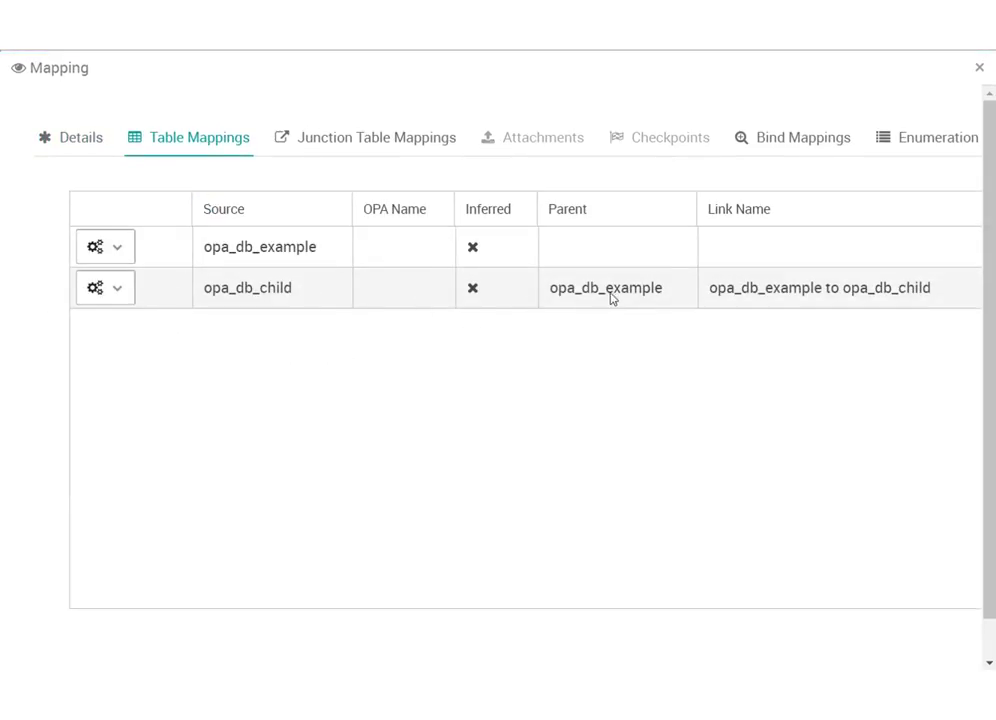
View the details and field mappings of the opa_db_child table mapping, and close the mapping windows
left_click(110, 292)
left_click(131, 337)
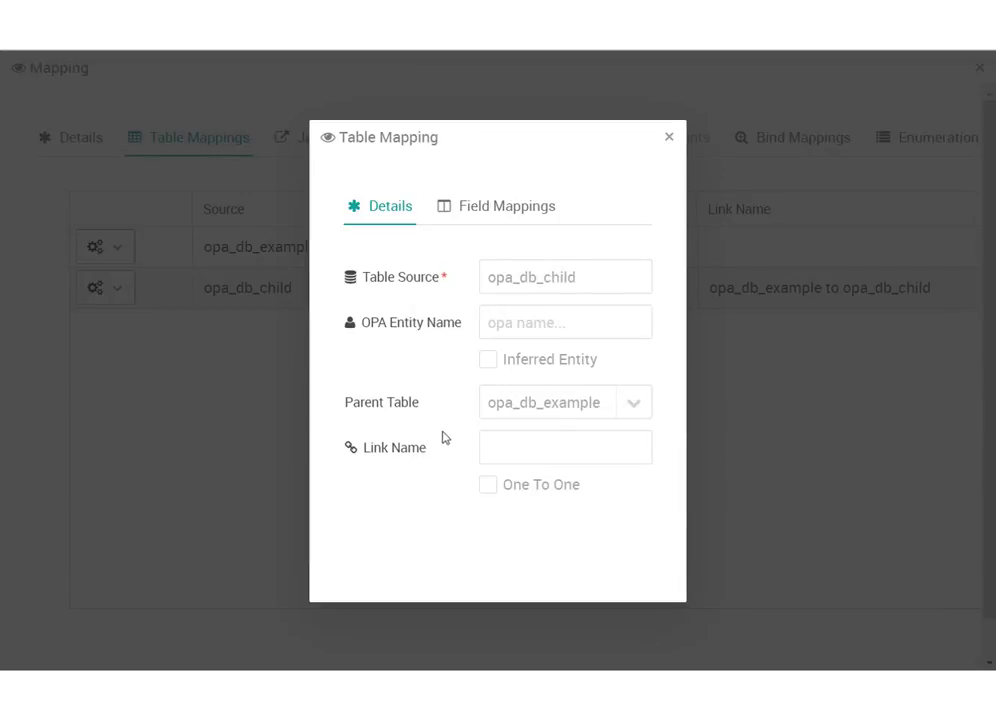
left_click(493, 201)
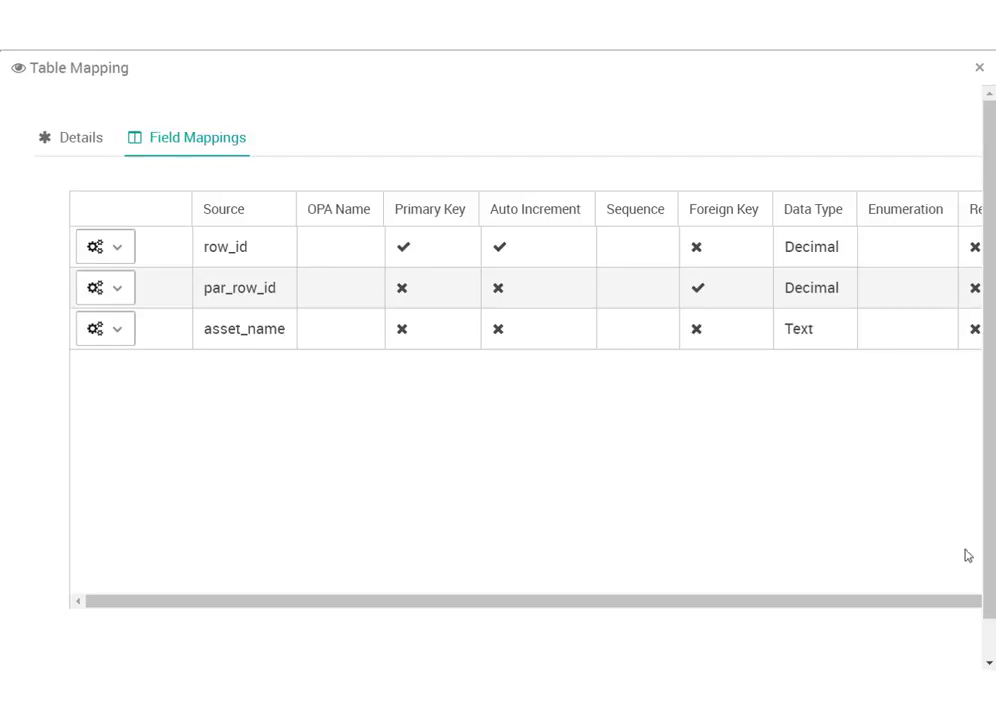
scroll(990, 620, "down", 1)
left_click_drag(988, 614, 966, 375)
left_click(979, 69)
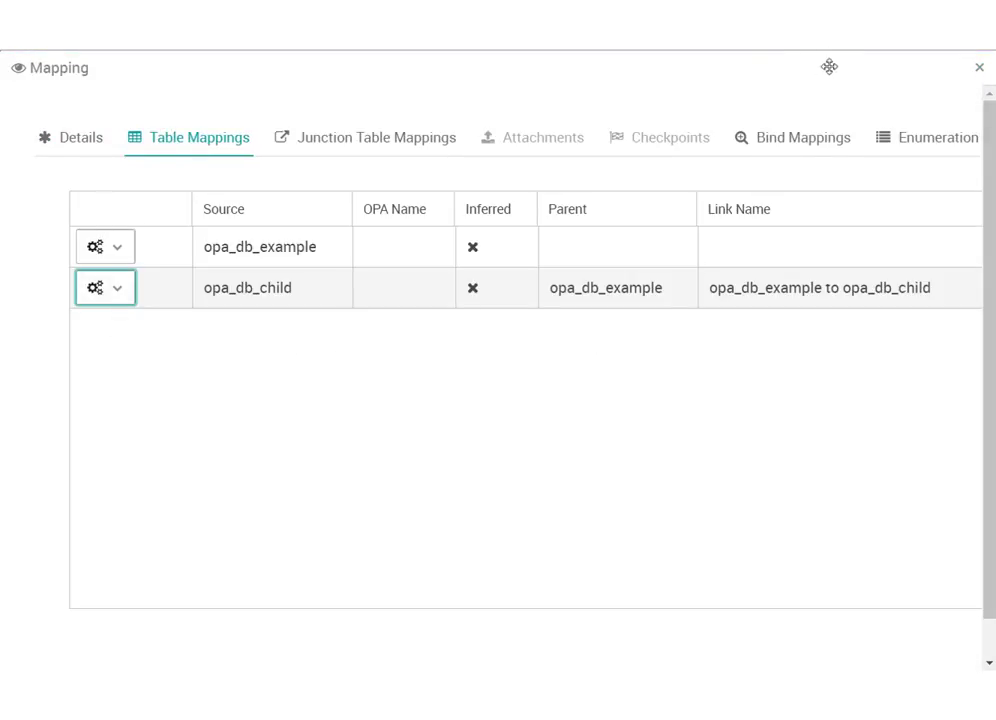
left_click(980, 69)
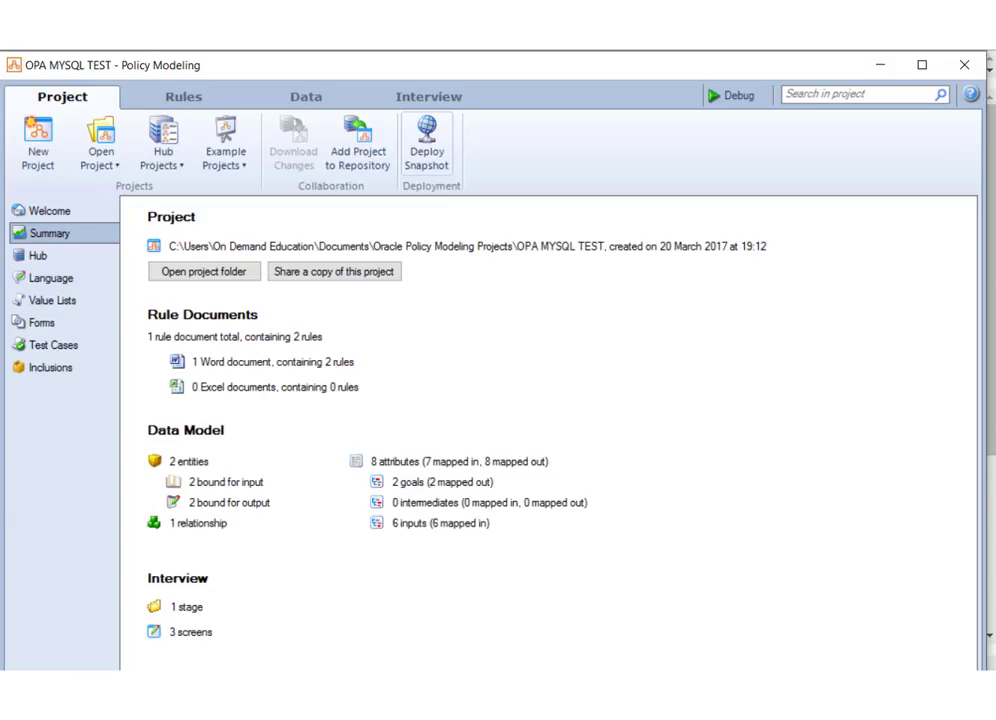
In Policy Modeling, inspect the mapping of the asset entity and of its containment relationship "the assets", leaving both unsaved
left_click(305, 95)
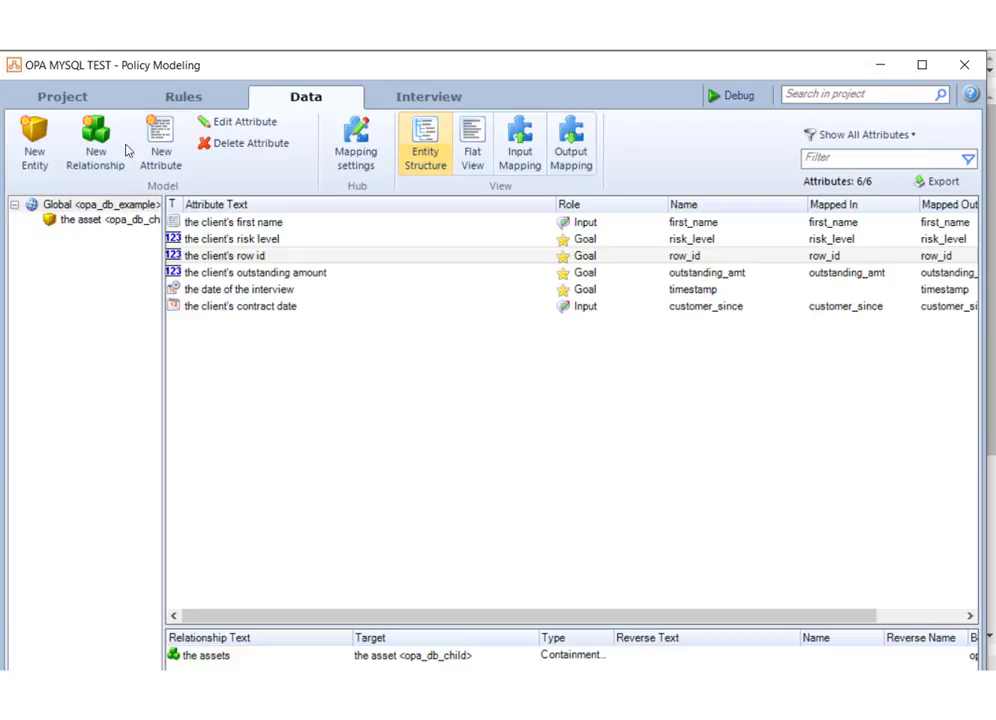
double_click(76, 228)
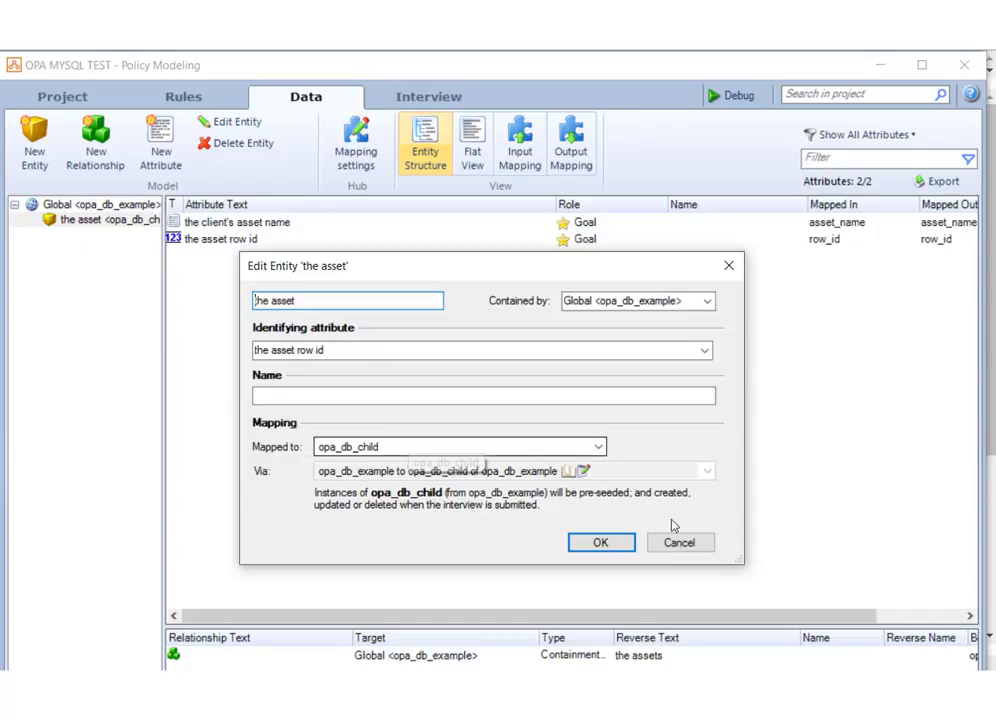
left_click(688, 548)
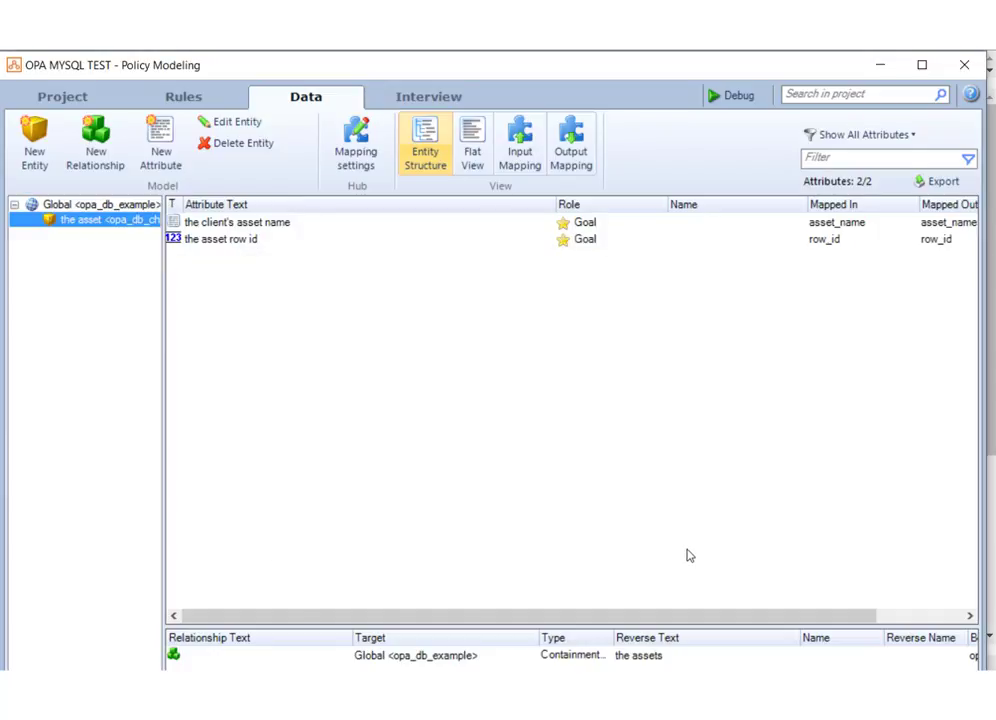
double_click(409, 657)
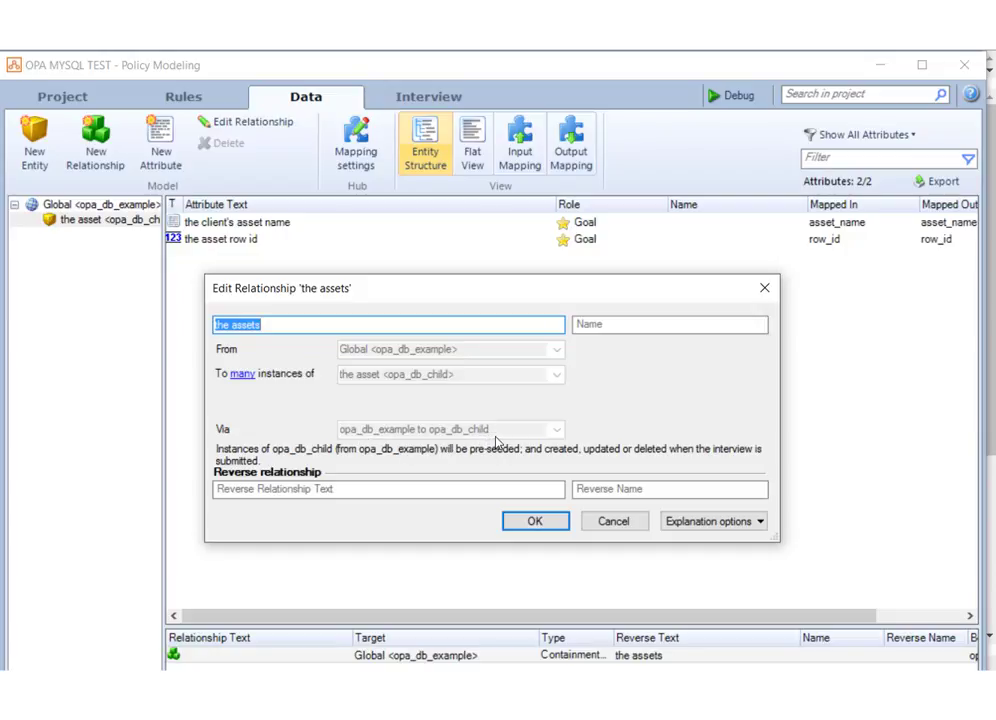
left_click(613, 530)
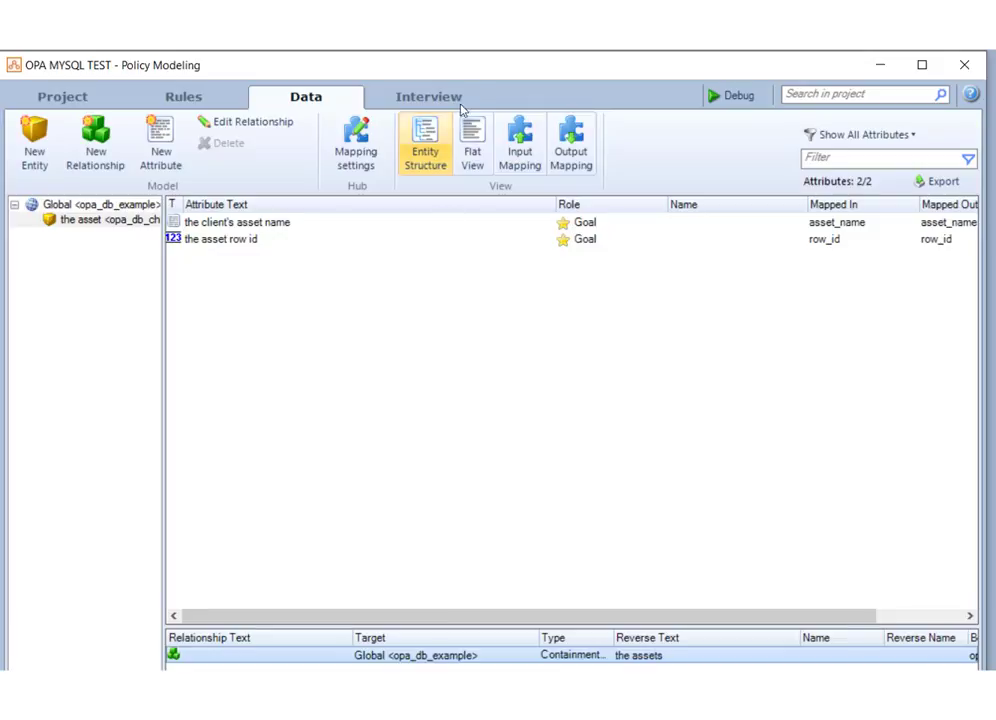
Examine the Child Entity interview screen, including the asset entity collect and its Asset Id input
left_click(440, 100)
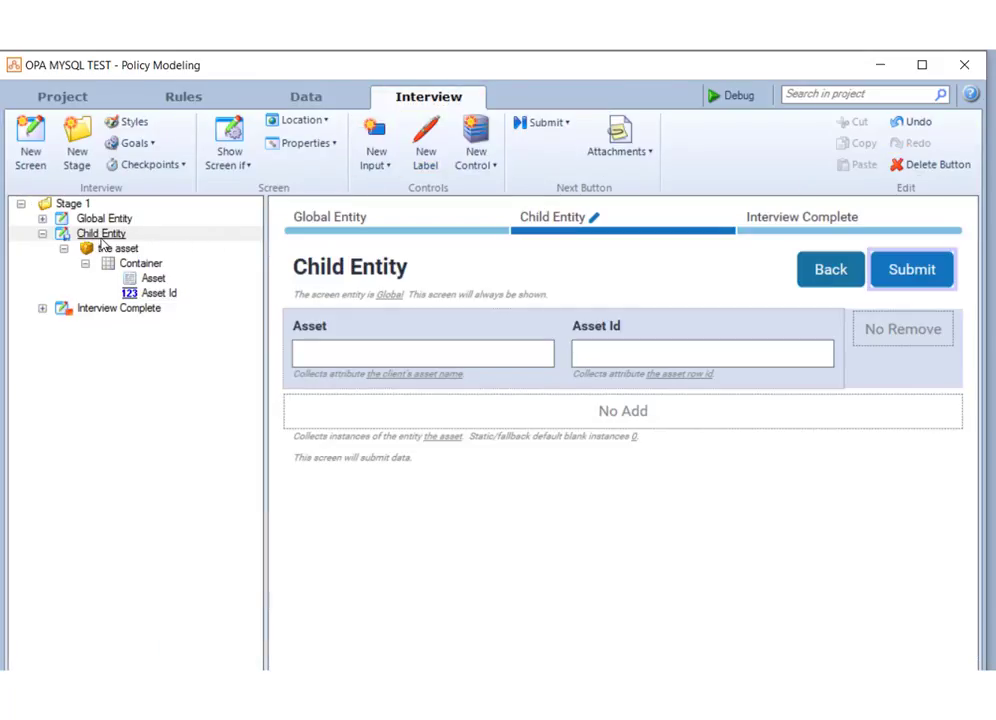
left_click(101, 234)
left_click(115, 248)
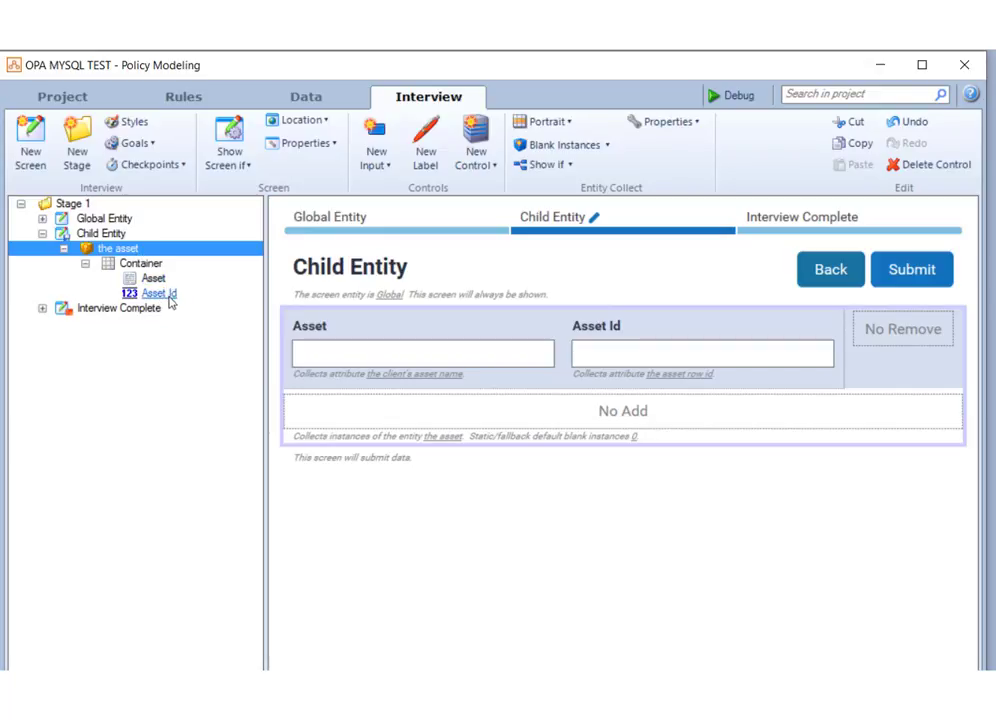
left_click(655, 352)
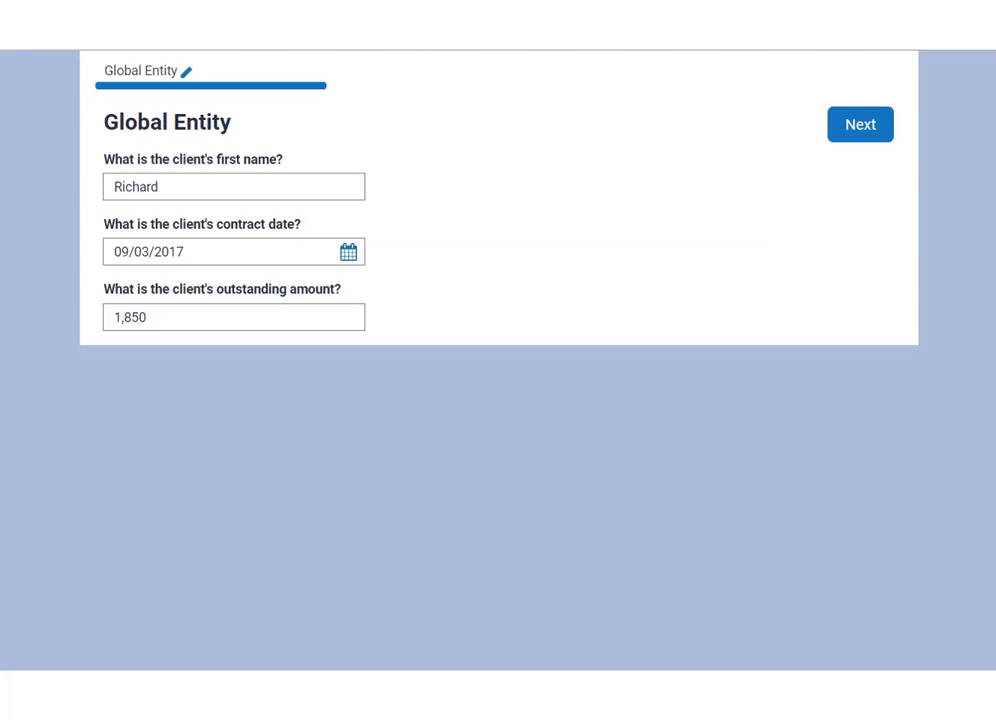
In the web interview, advance from the Global Entity screen to the Child Entity screen
left_click(855, 126)
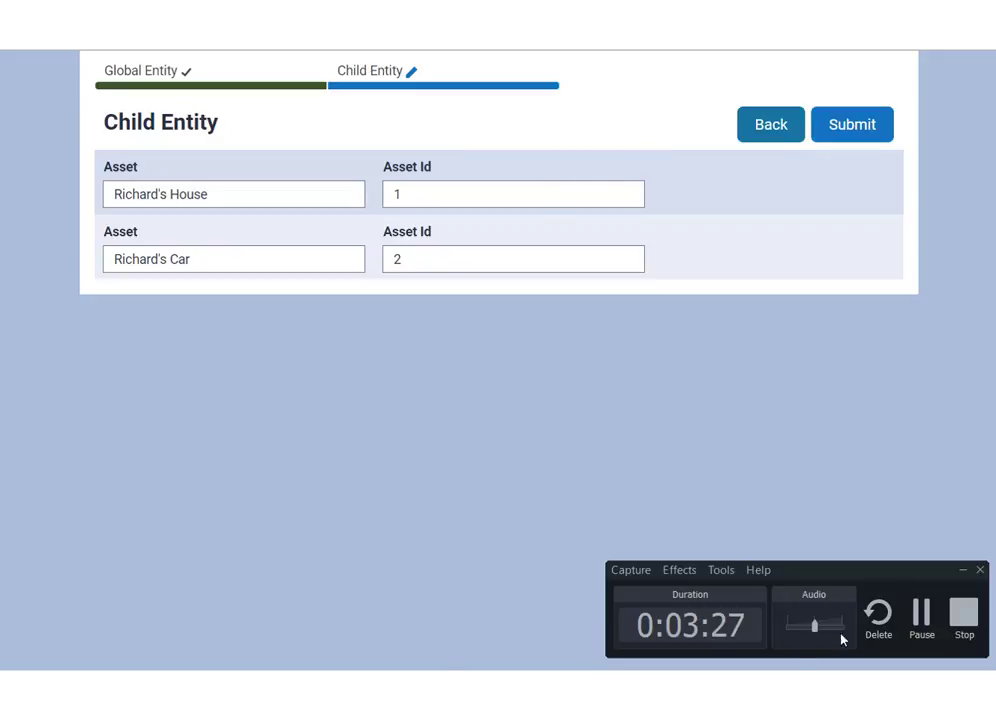
left_click(961, 615)
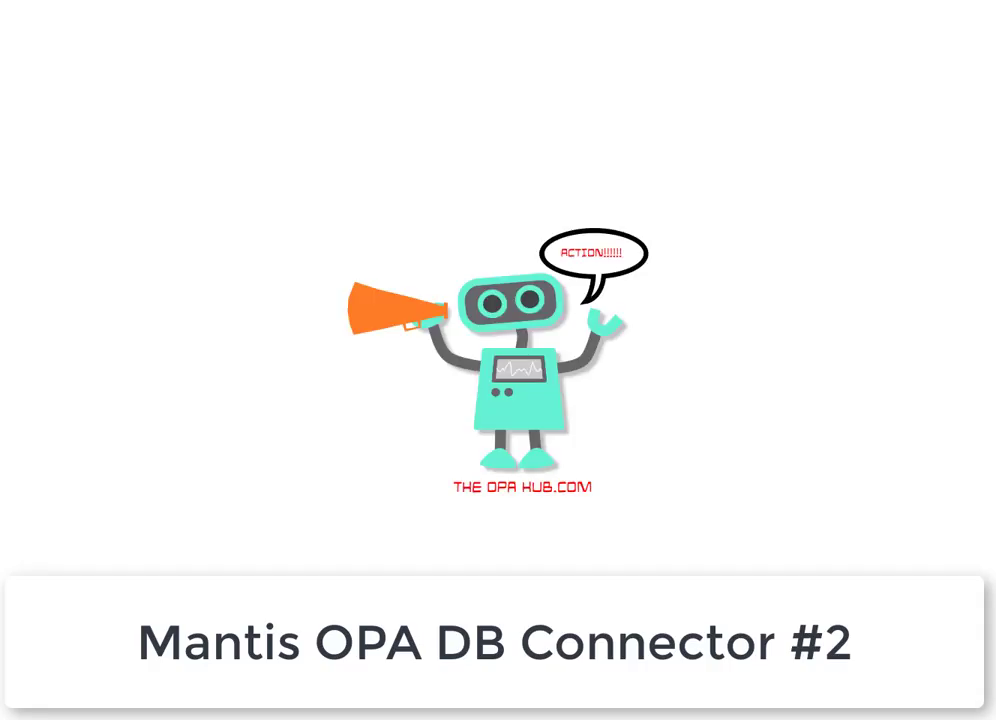